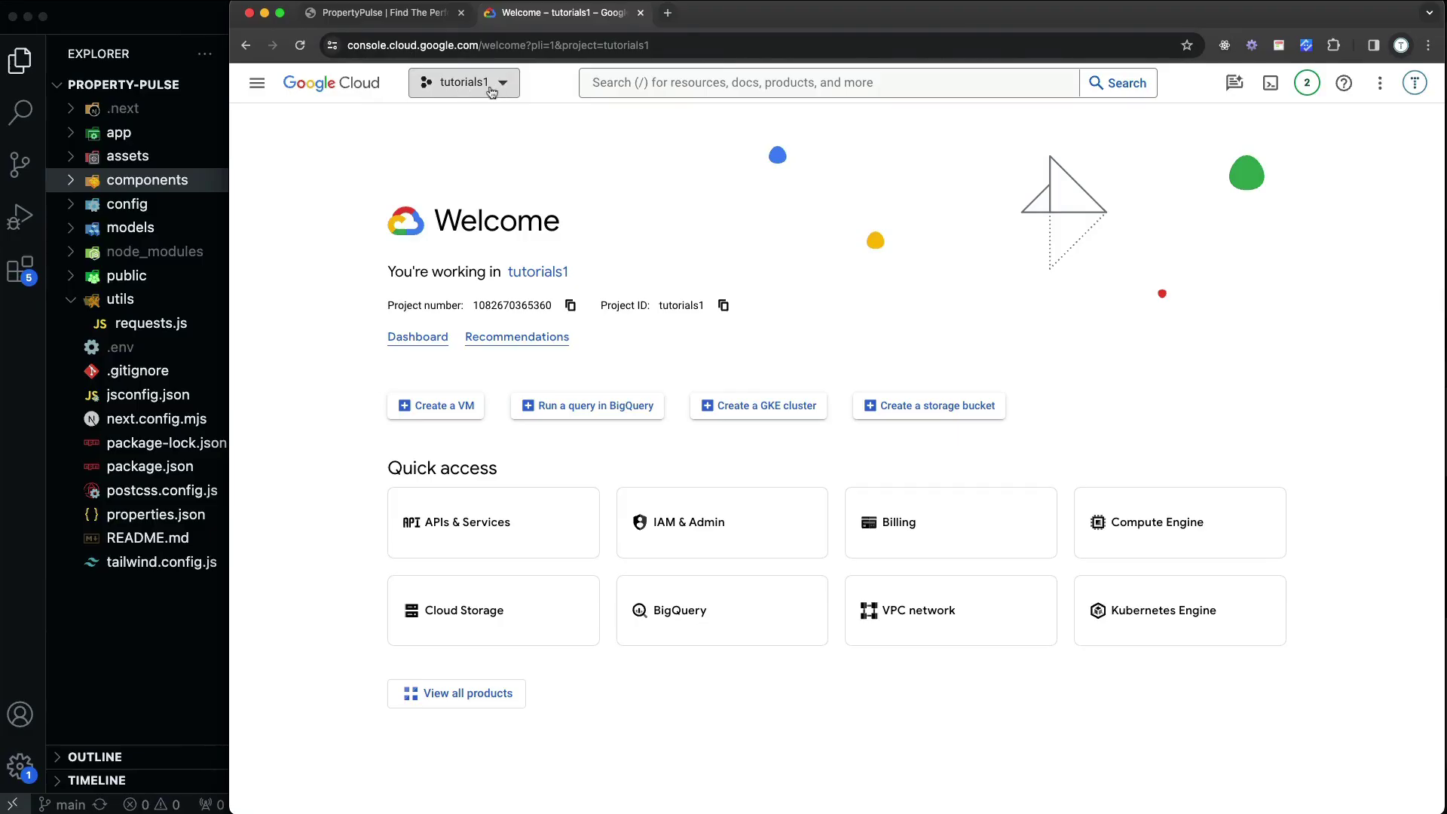
# Create the PropertyPulse project (ID propertypulse-413823) and make it the working project
pyautogui.click(468, 84)
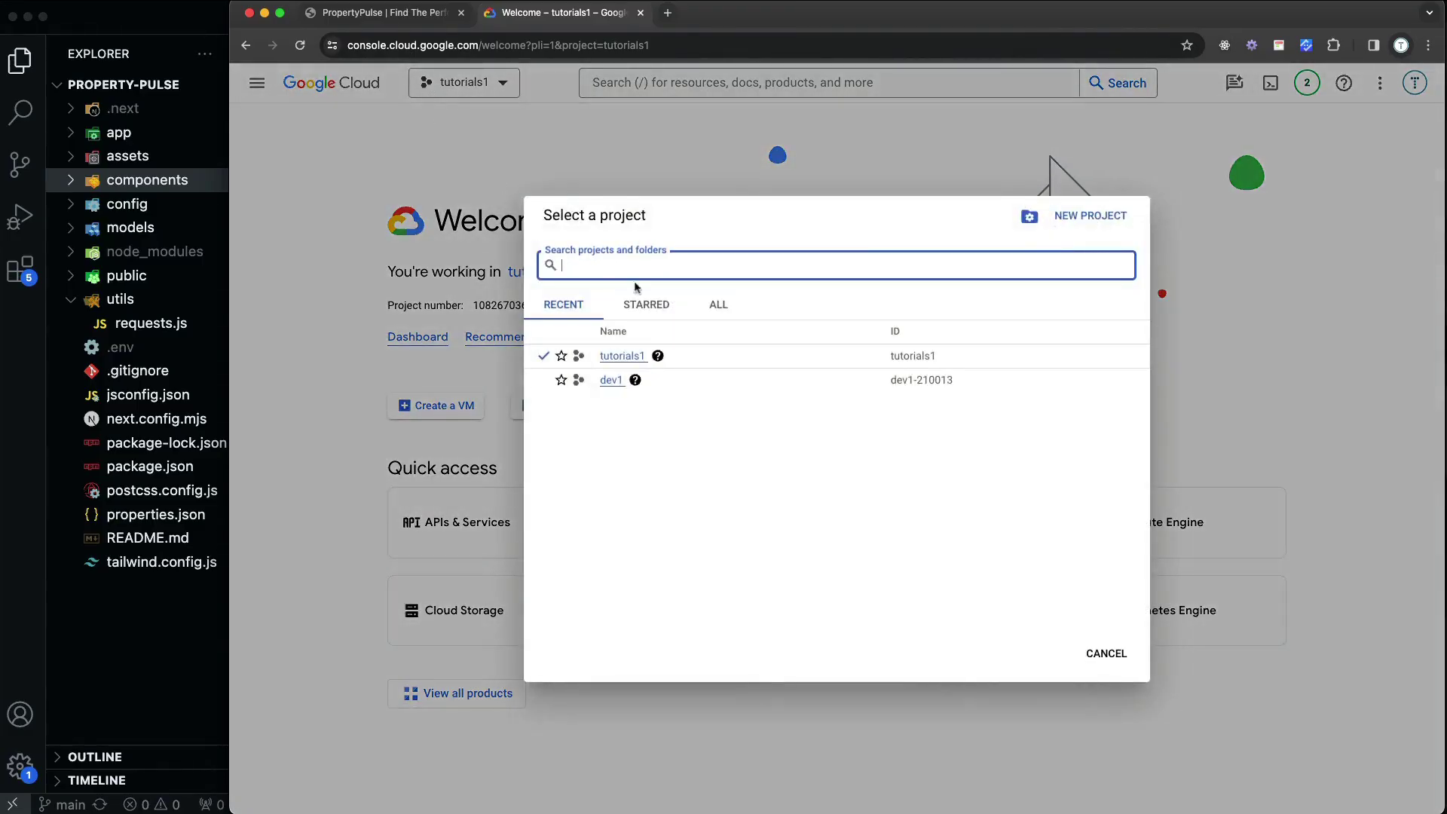
pyautogui.press('Escape')
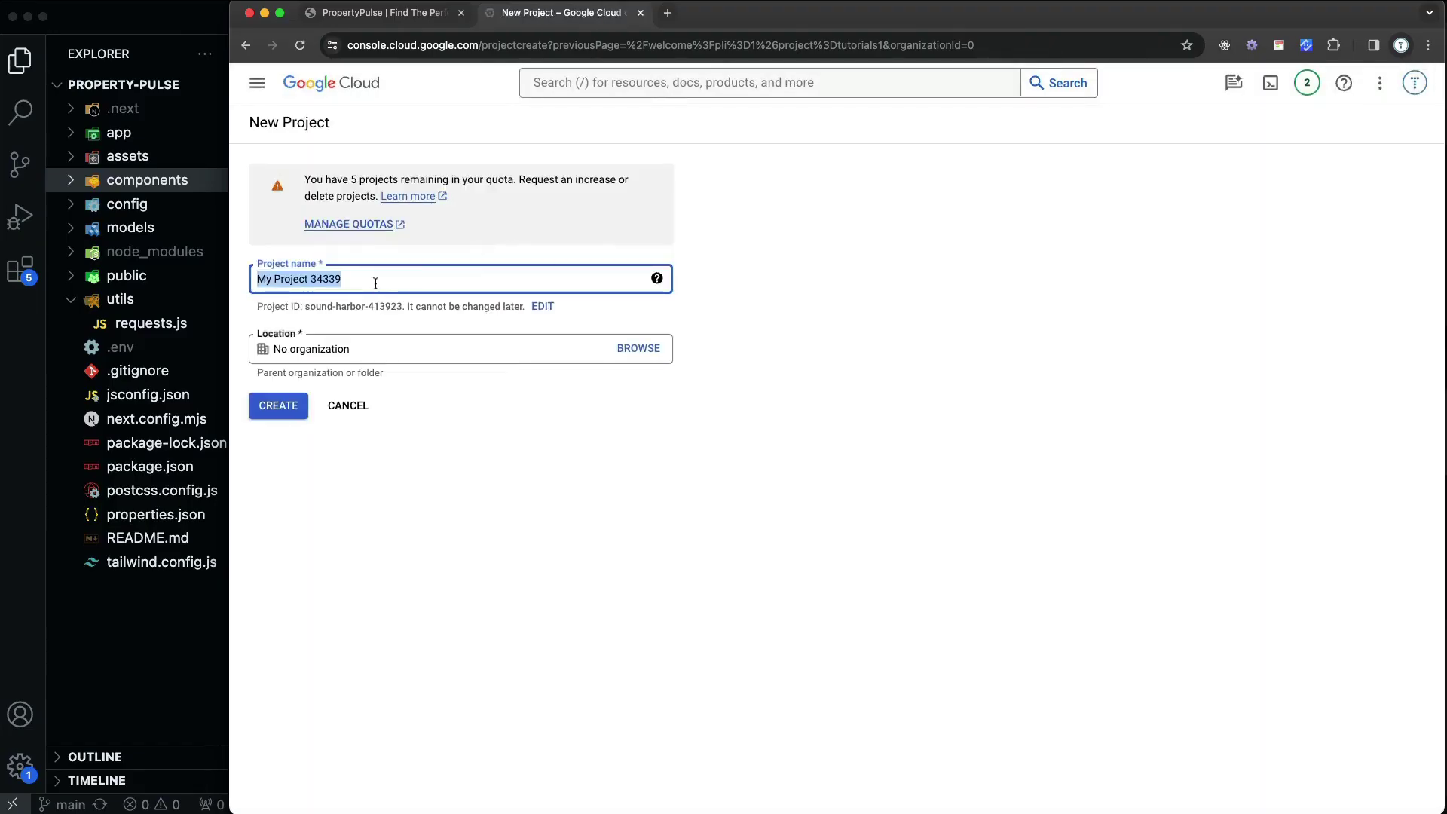
pyautogui.write('Property')
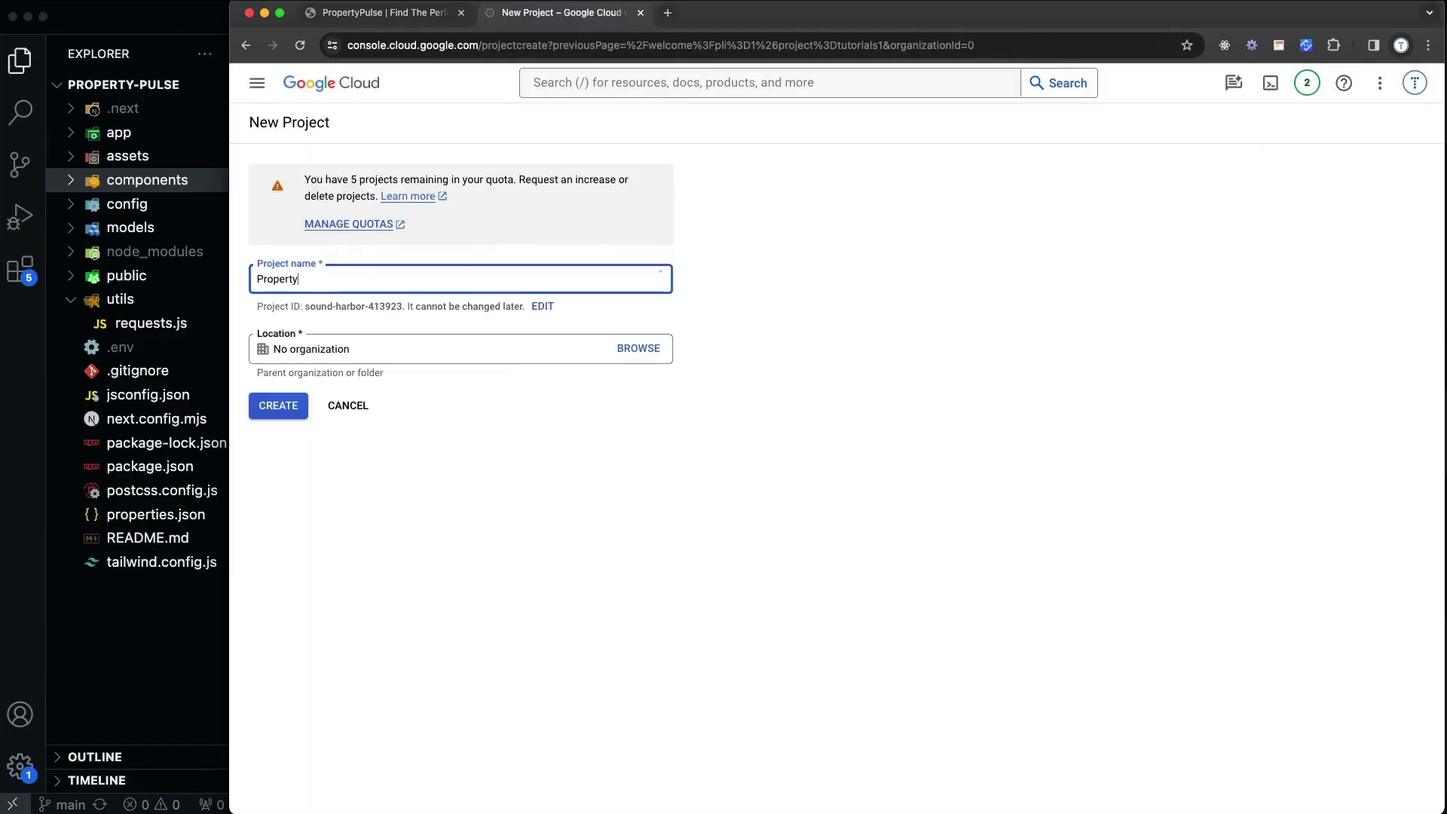
pyautogui.write('Pulse')
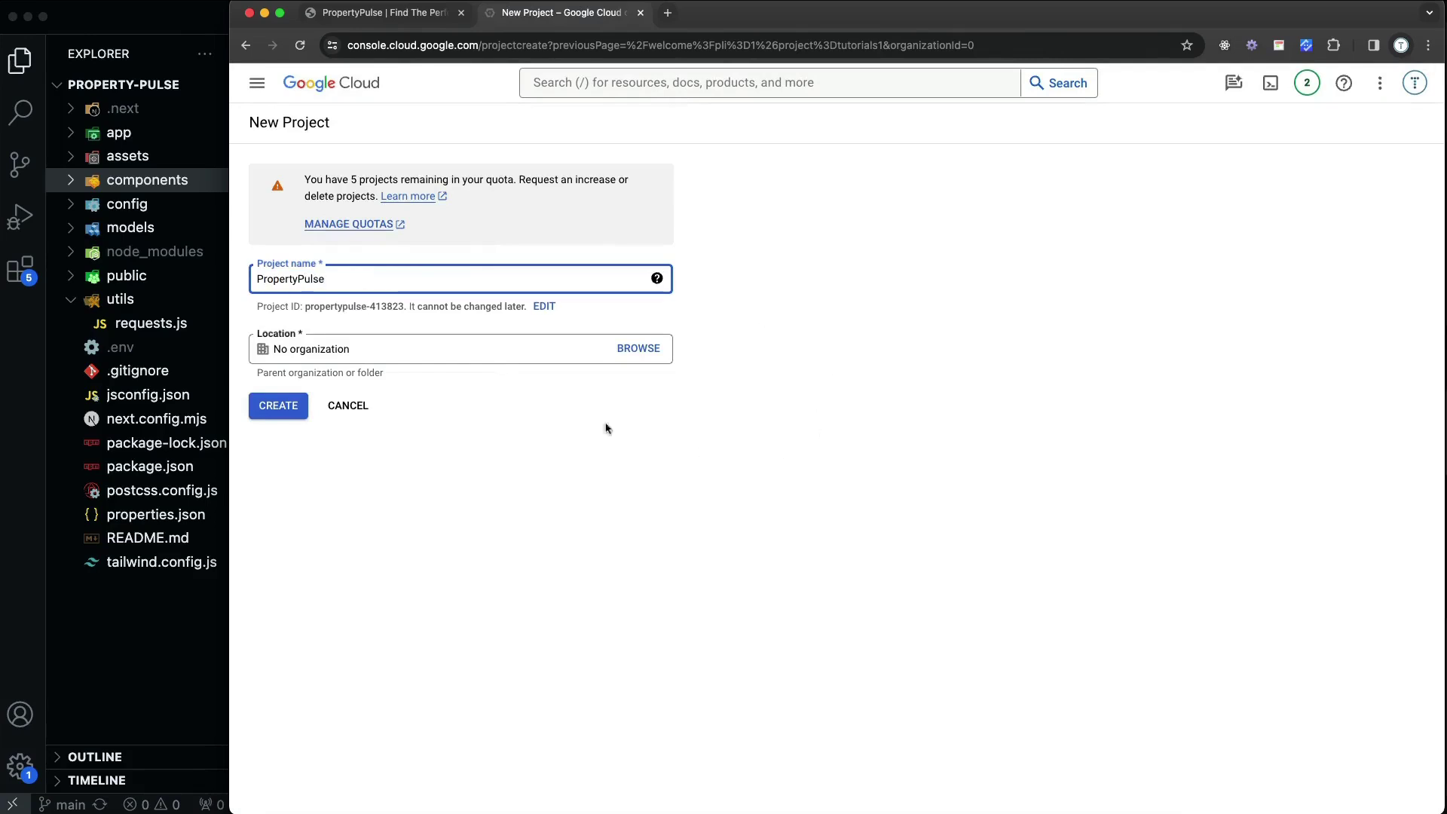
pyautogui.click(273, 407)
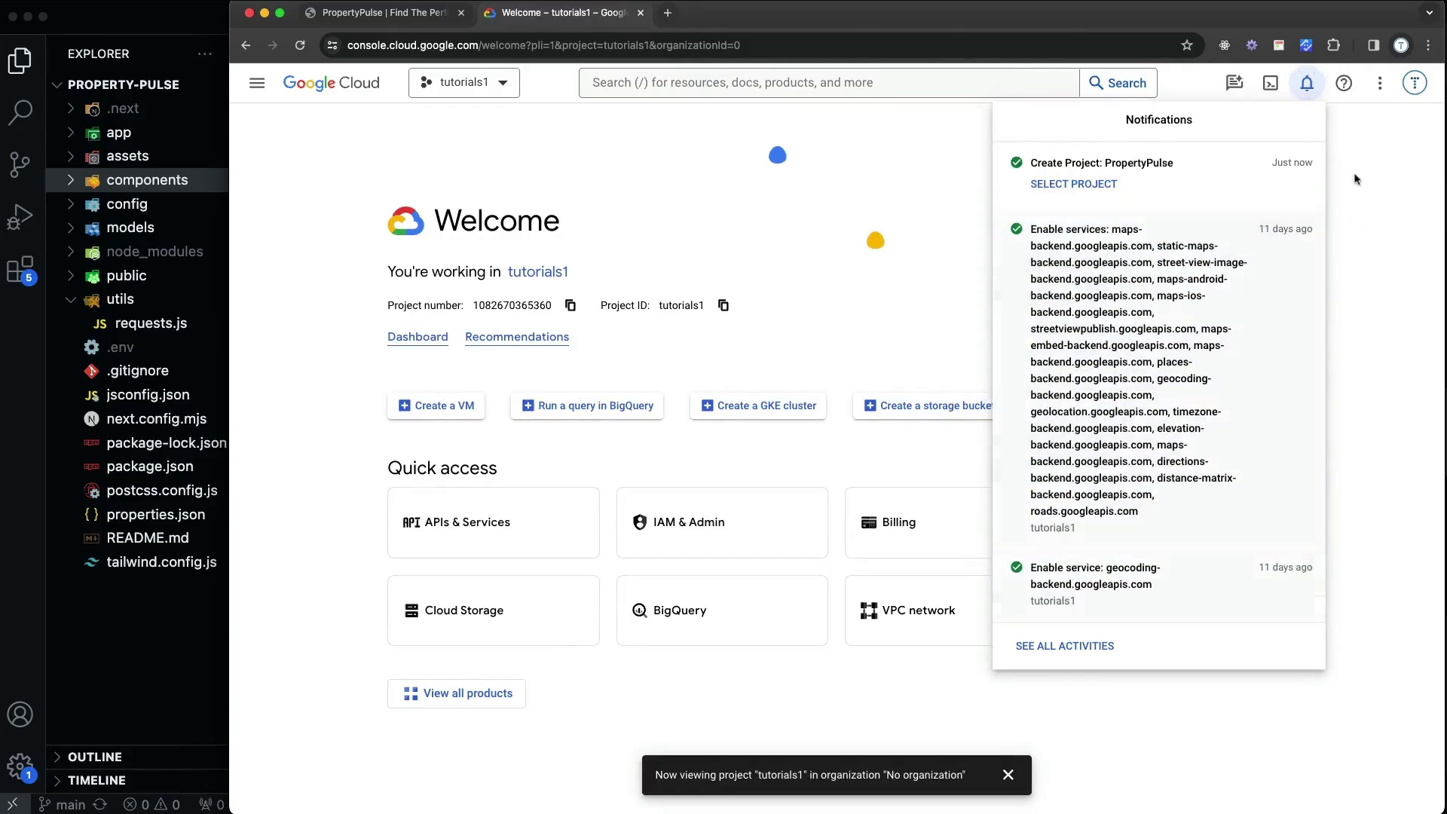
pyautogui.click(1067, 197)
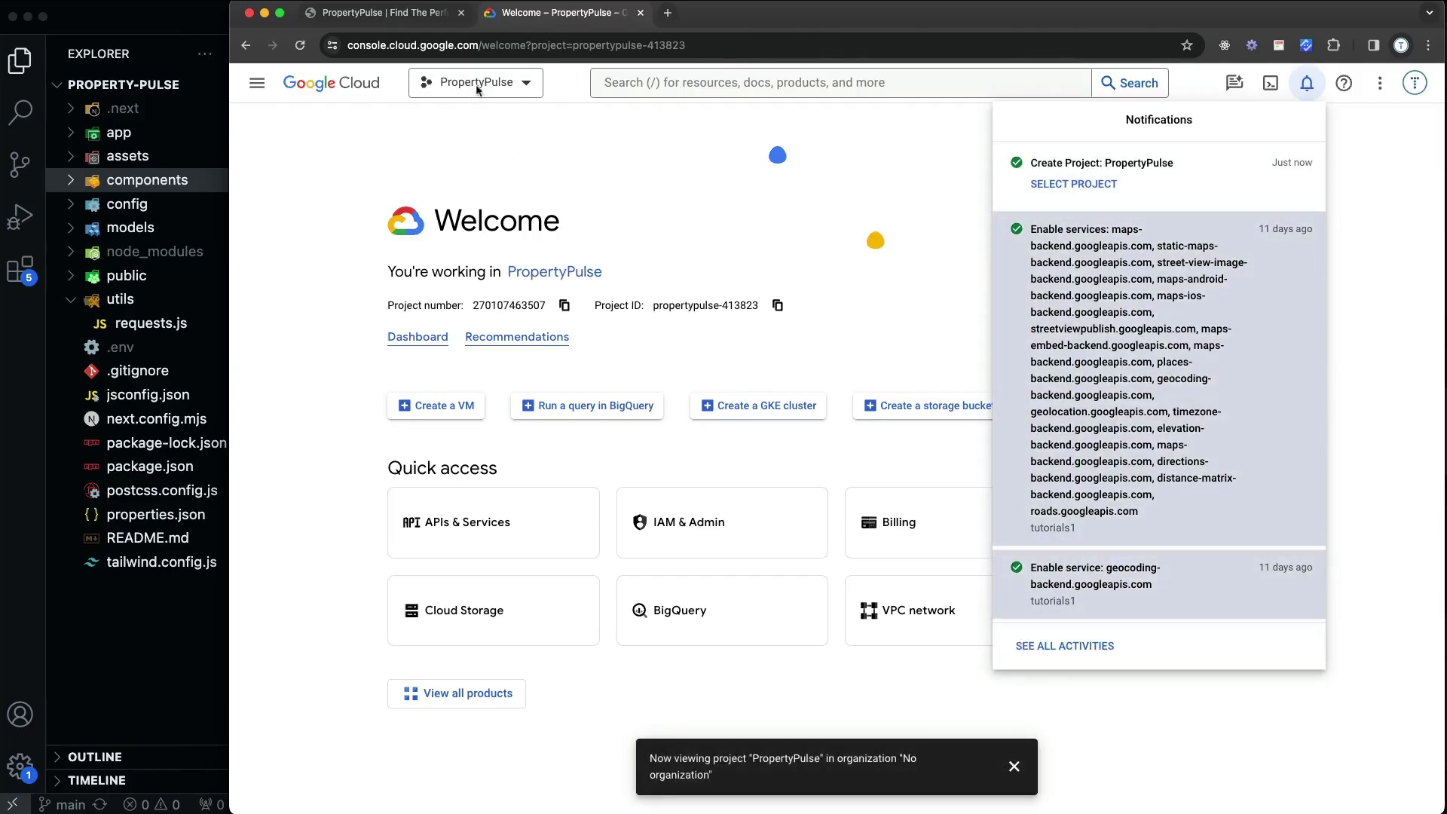
pyautogui.click(567, 157)
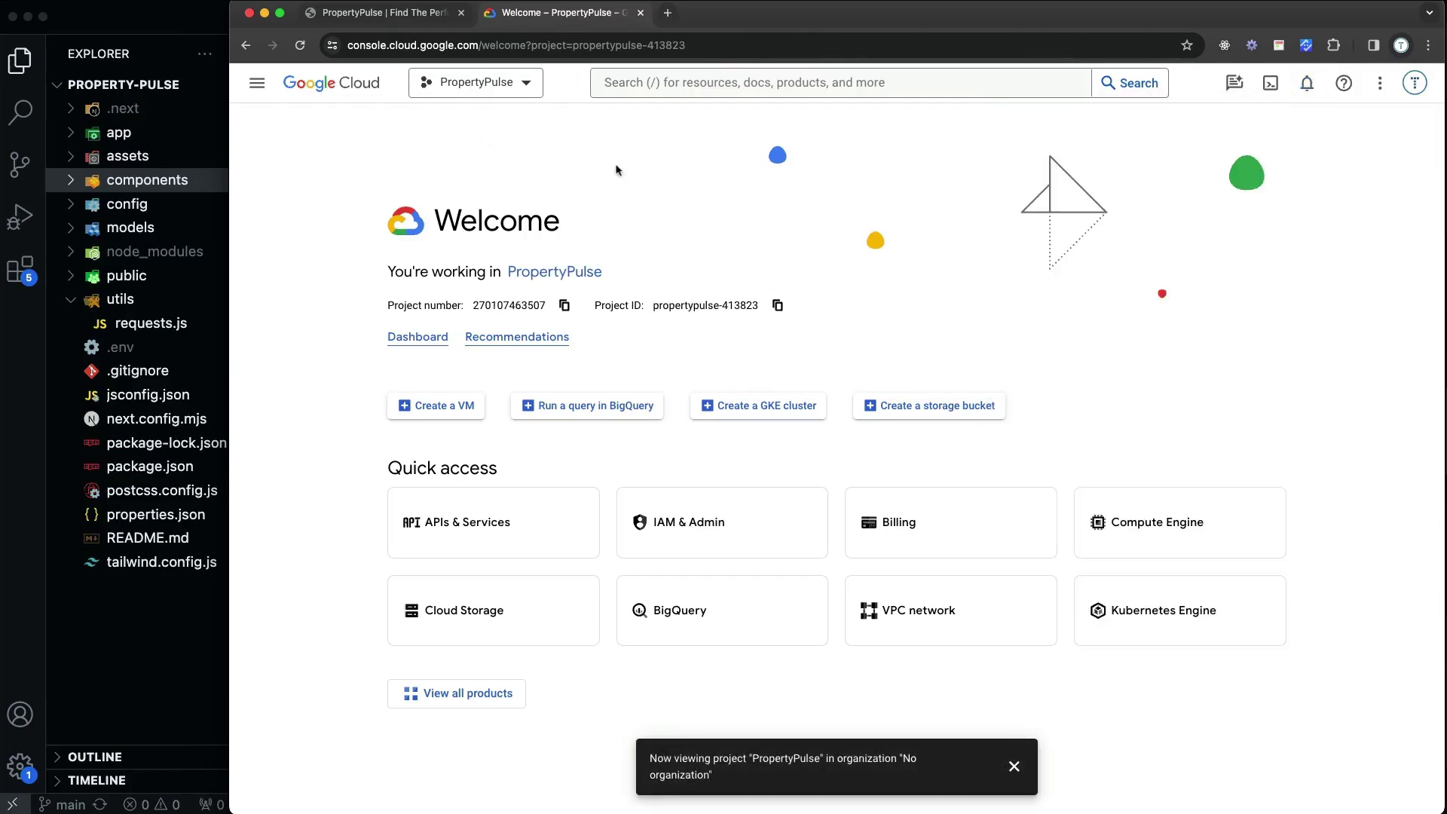
# From APIs & Services > Credentials, start an OAuth client ID and go to consent screen setup
pyautogui.click(541, 537)
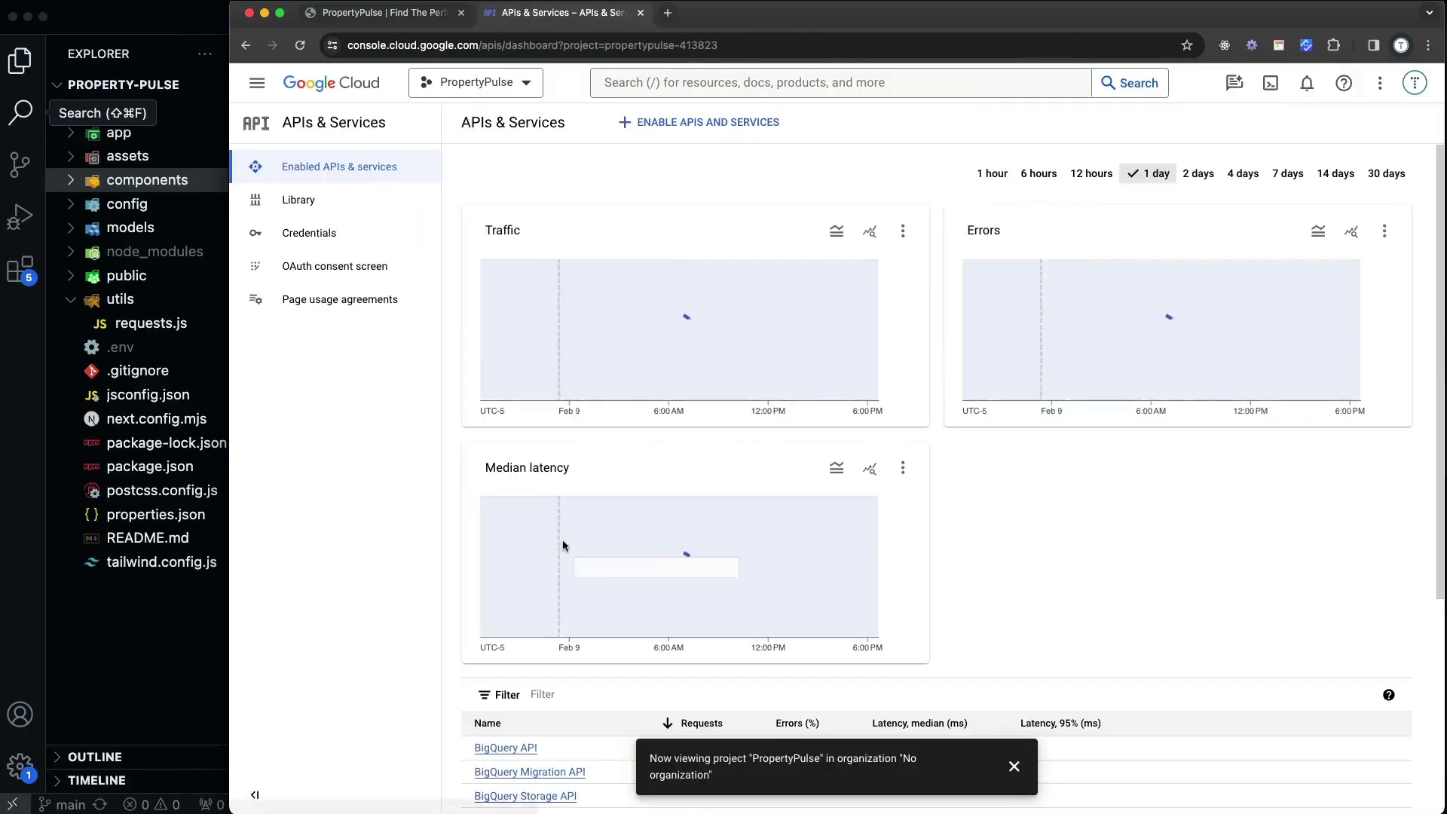
pyautogui.click(295, 238)
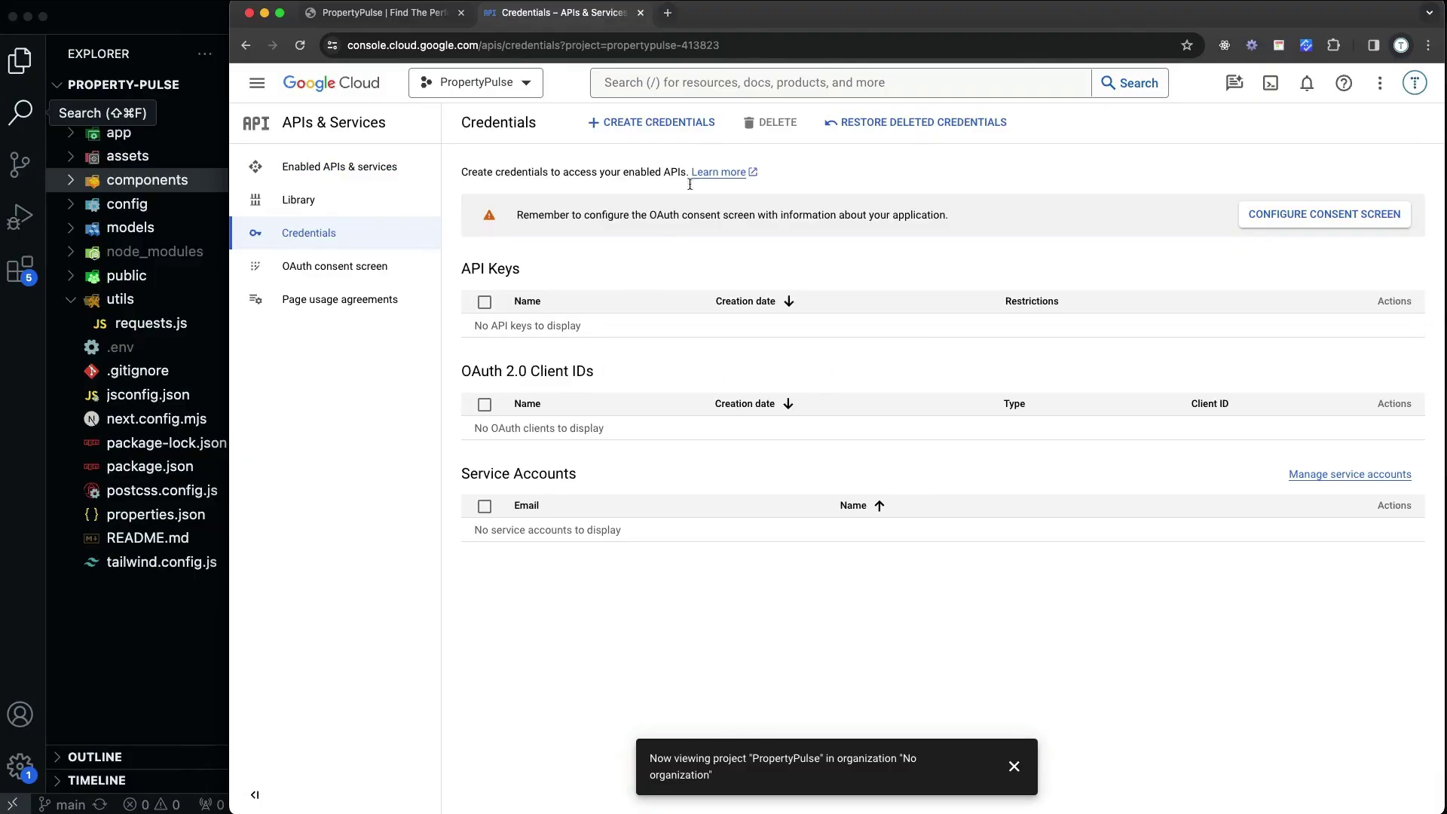
pyautogui.click(666, 122)
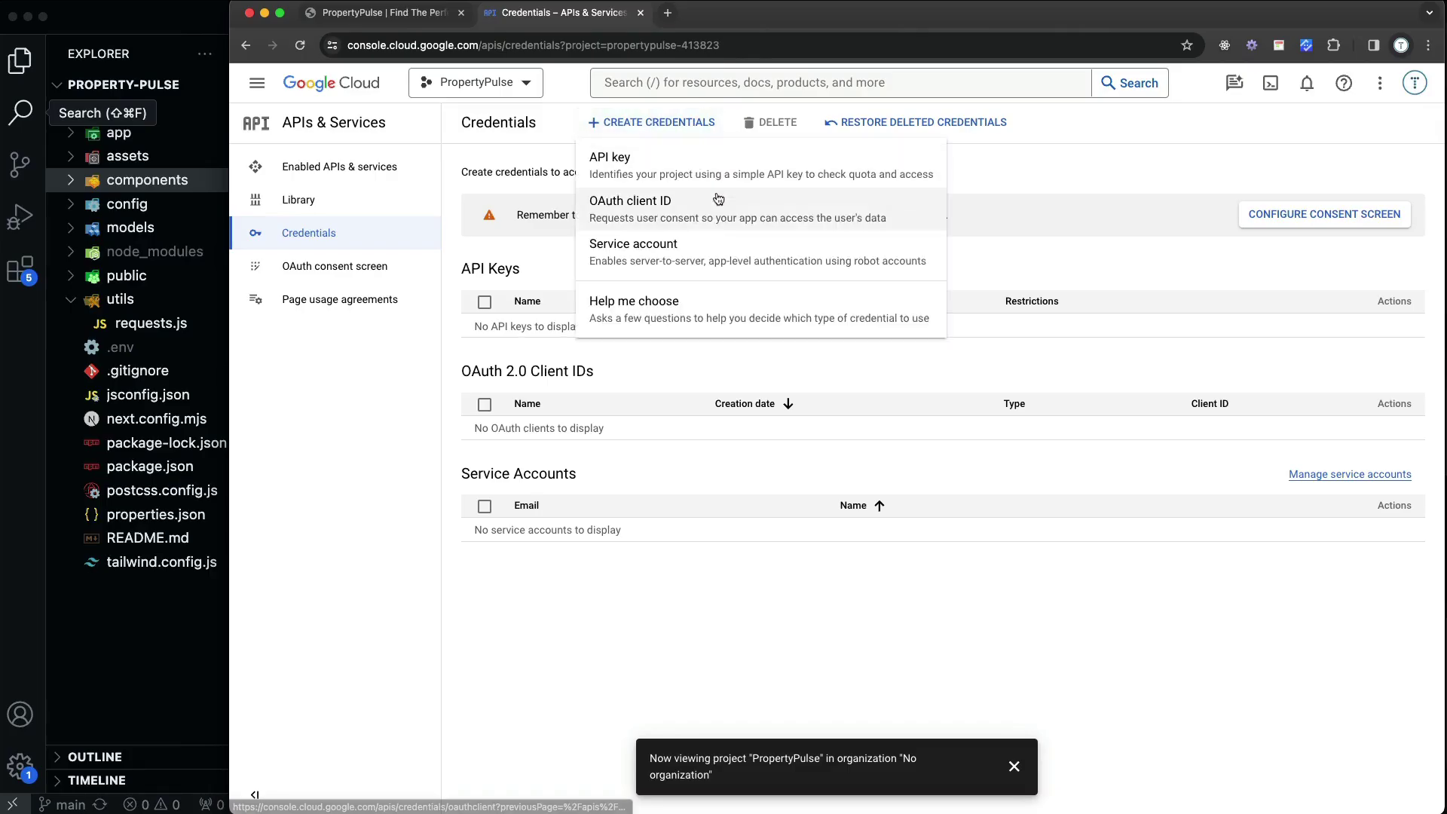
pyautogui.click(682, 211)
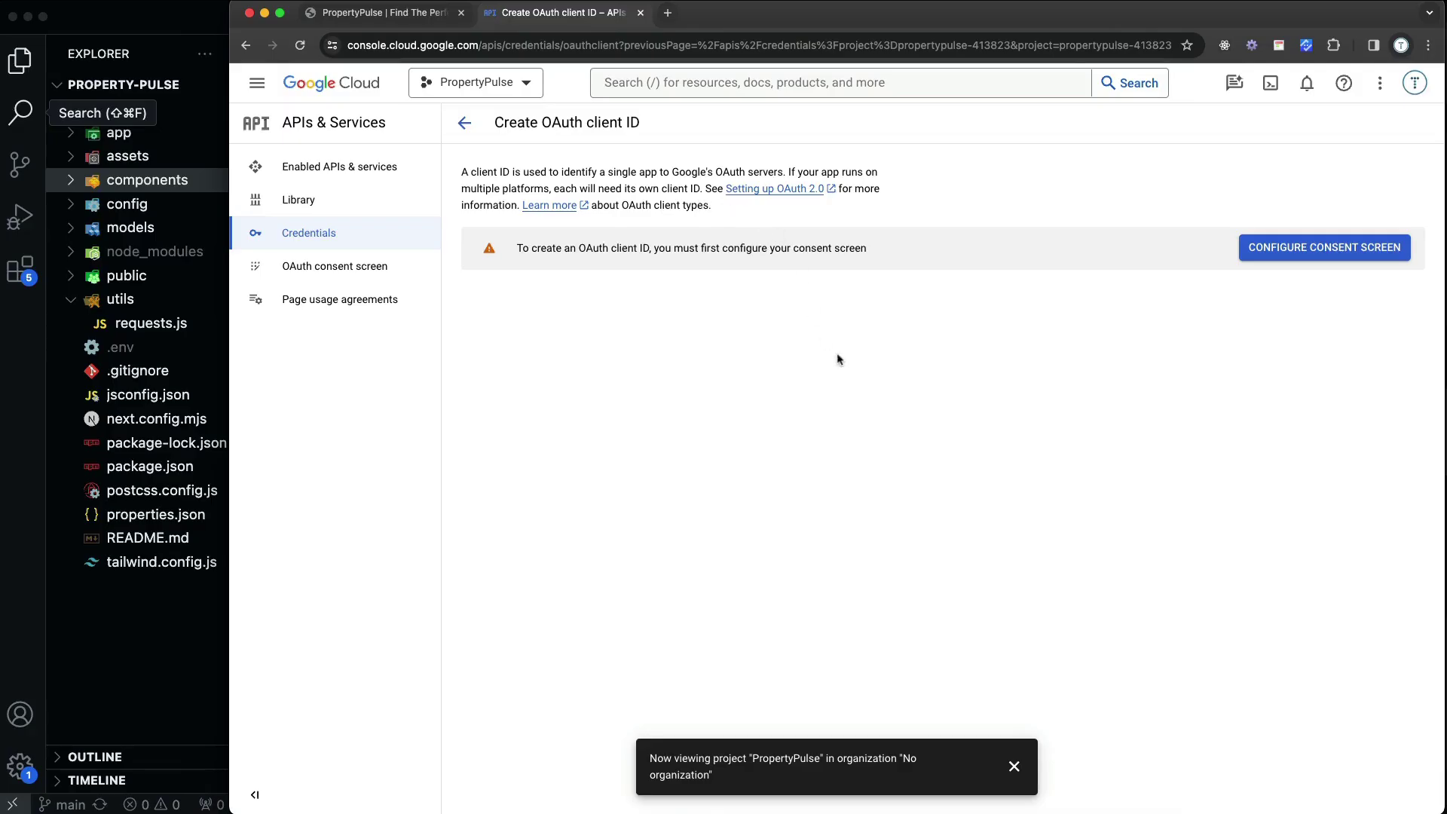
pyautogui.click(1313, 254)
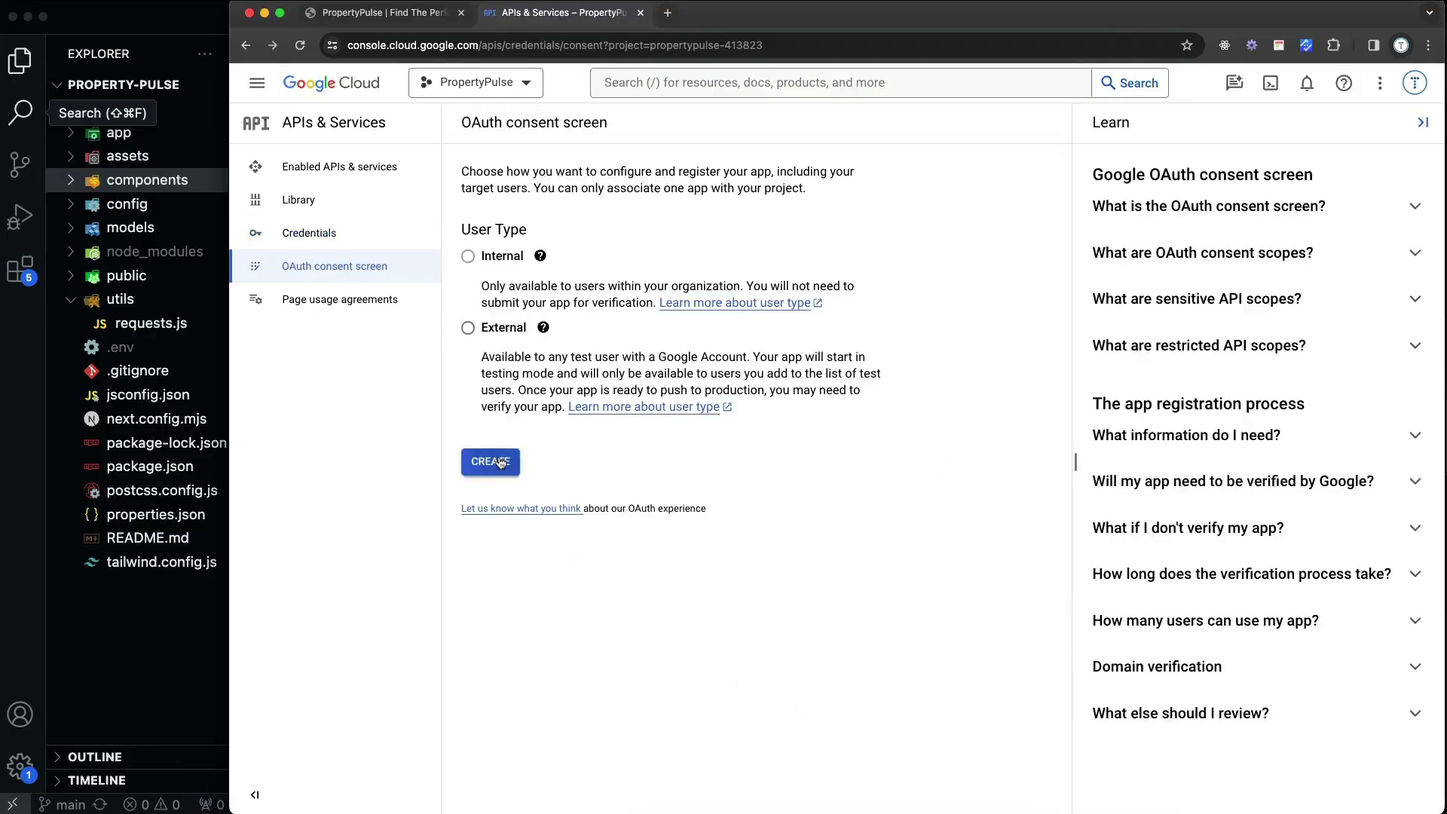
# Choose the External user type, name the app PropertyPulse App, and set the account's support email
pyautogui.click(508, 461)
pyautogui.click(550, 326)
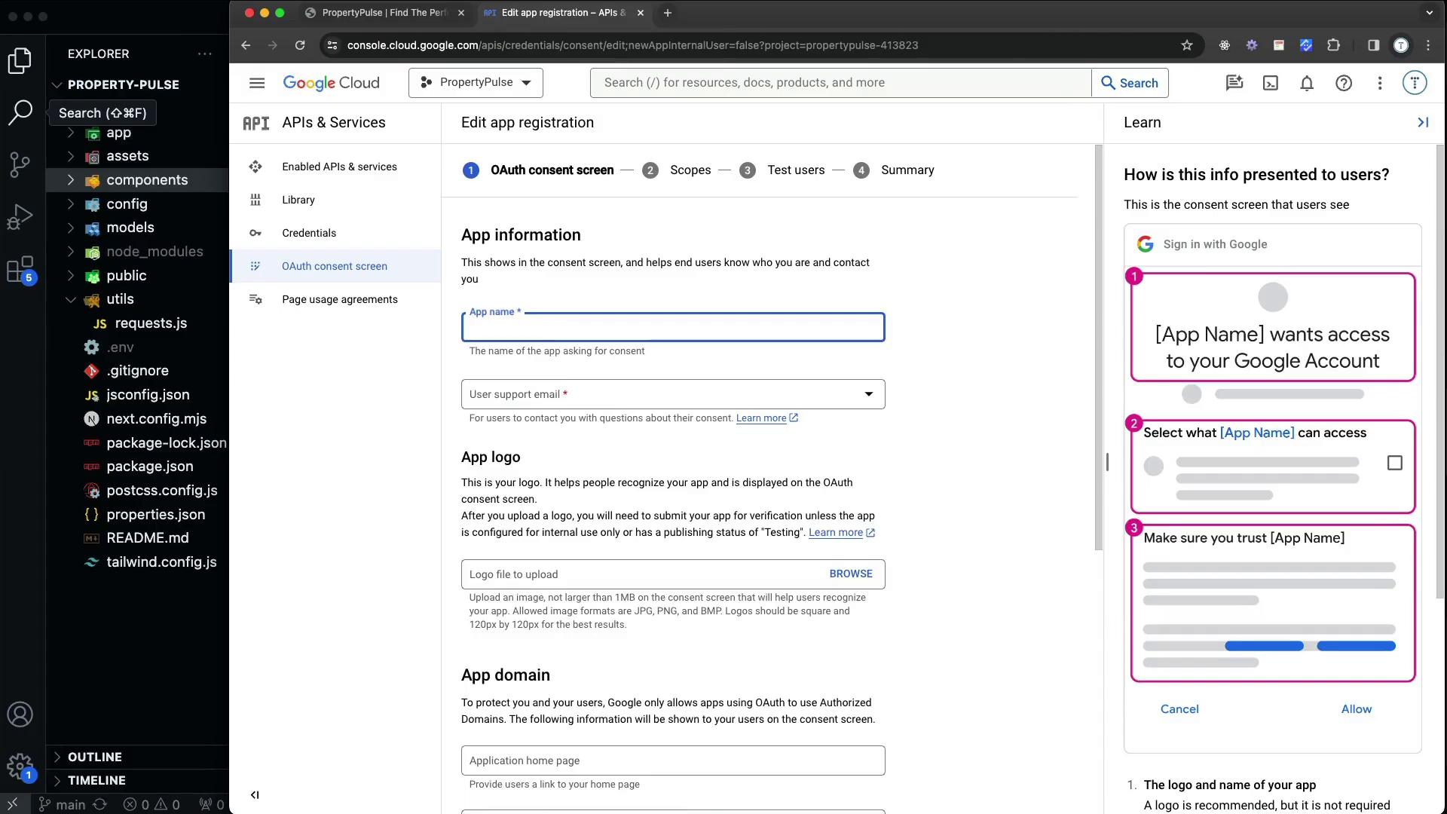
pyautogui.write('PropertyPulse App')
pyautogui.press('Tab')
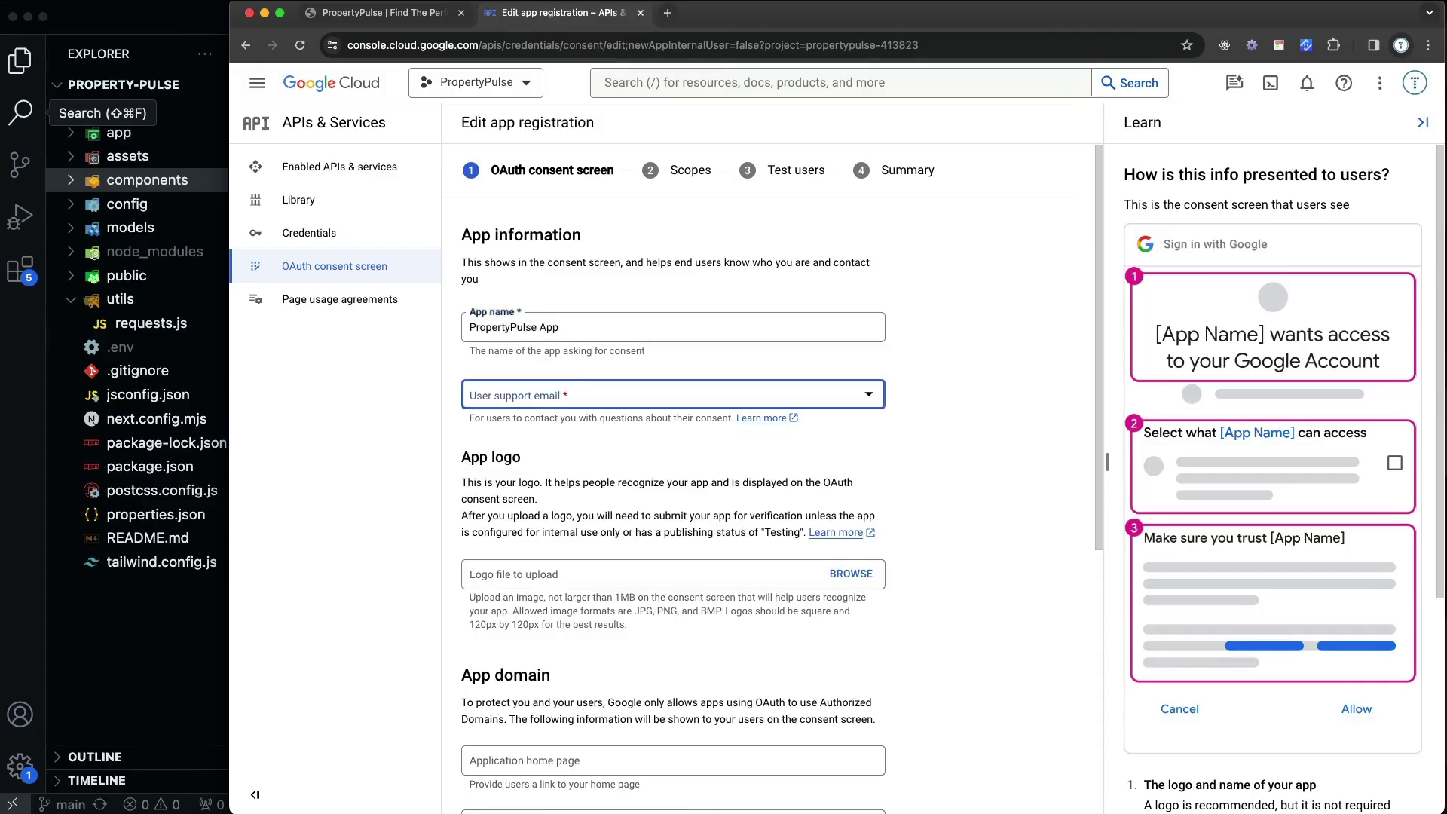
pyautogui.click(587, 385)
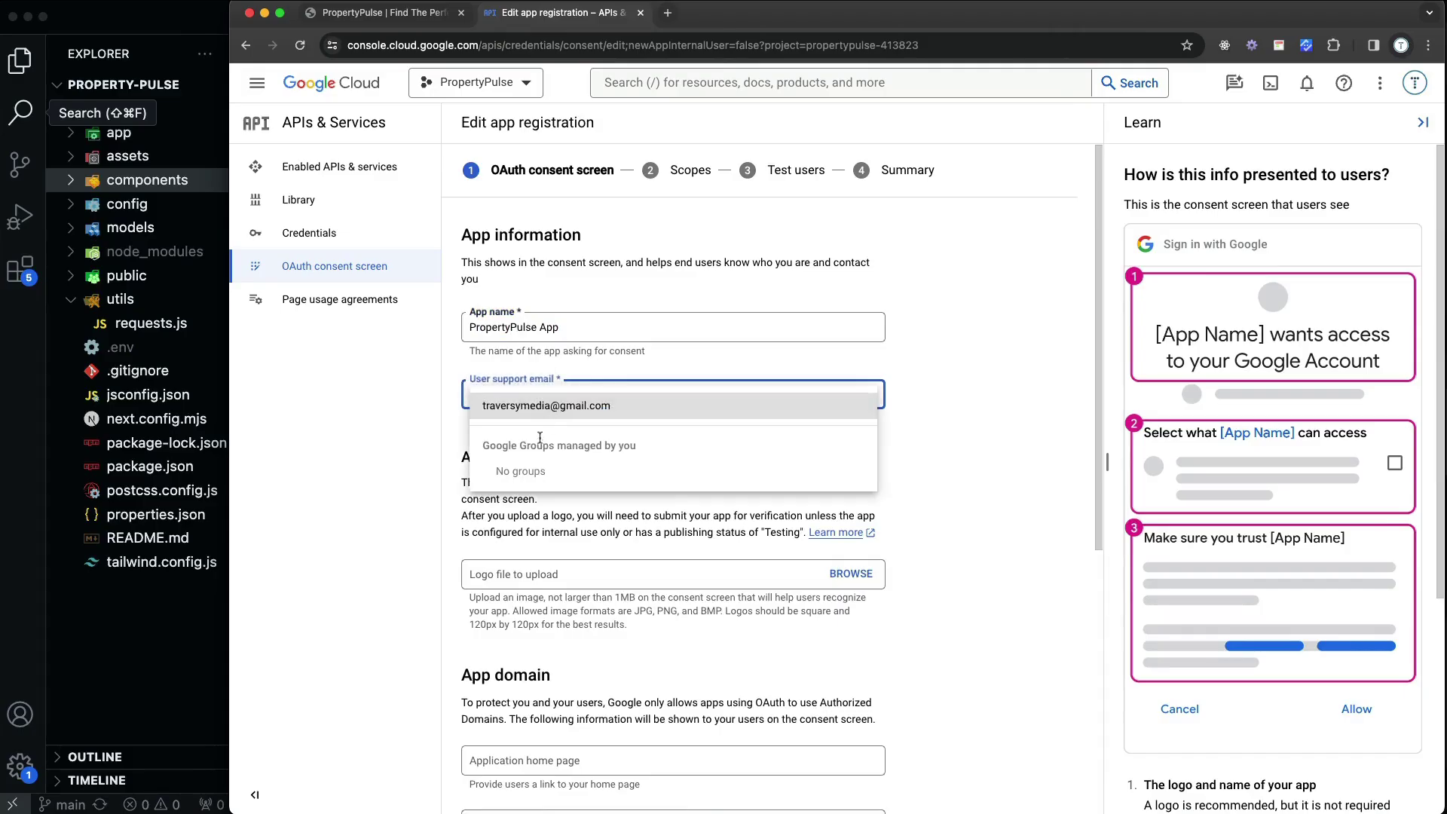
pyautogui.click(612, 401)
# Enter the developer contact email address and save the app information
pyautogui.click(975, 448)
pyautogui.scroll(-5, 851, 451)
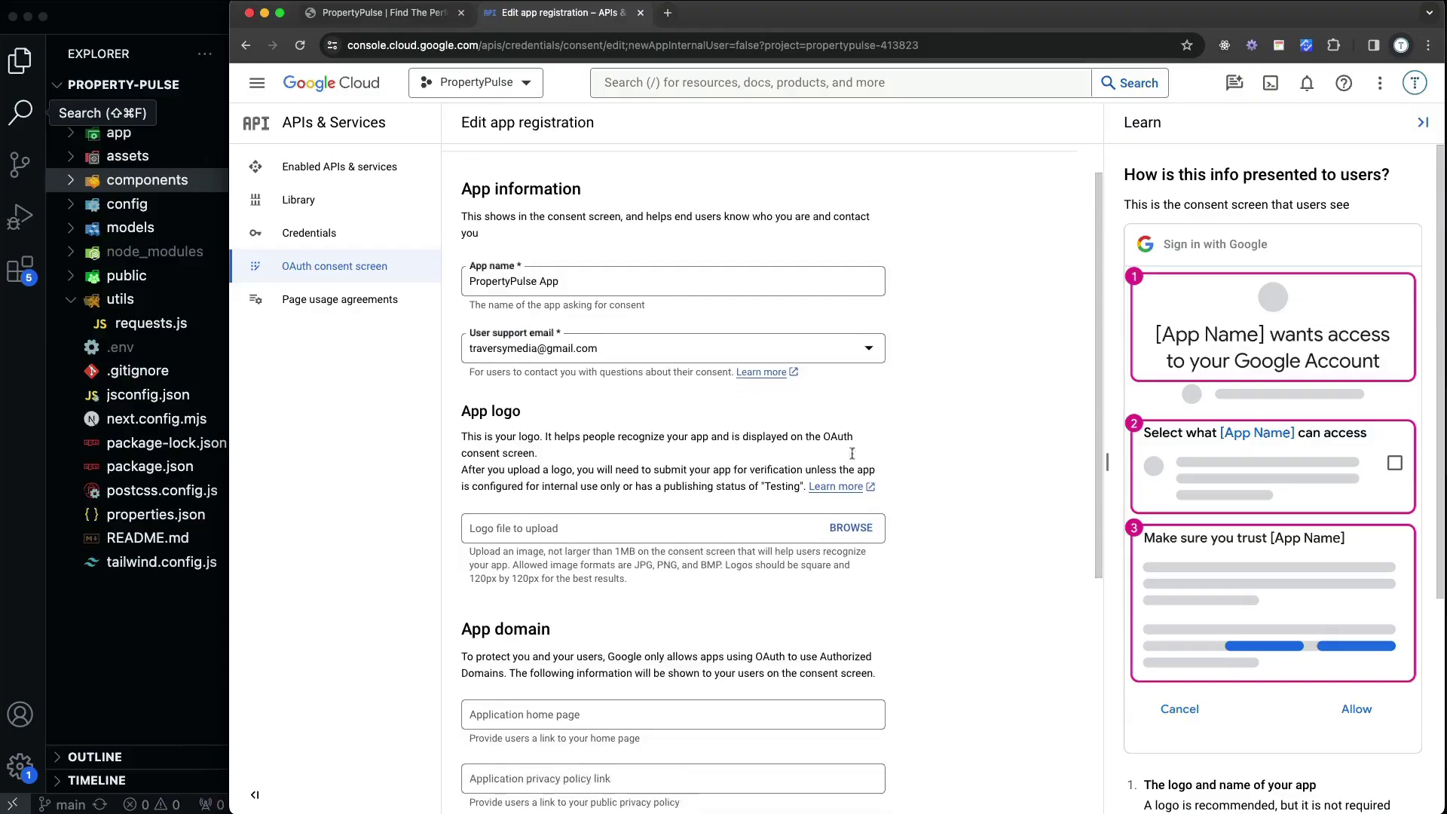
pyautogui.scroll(-4, 703, 436)
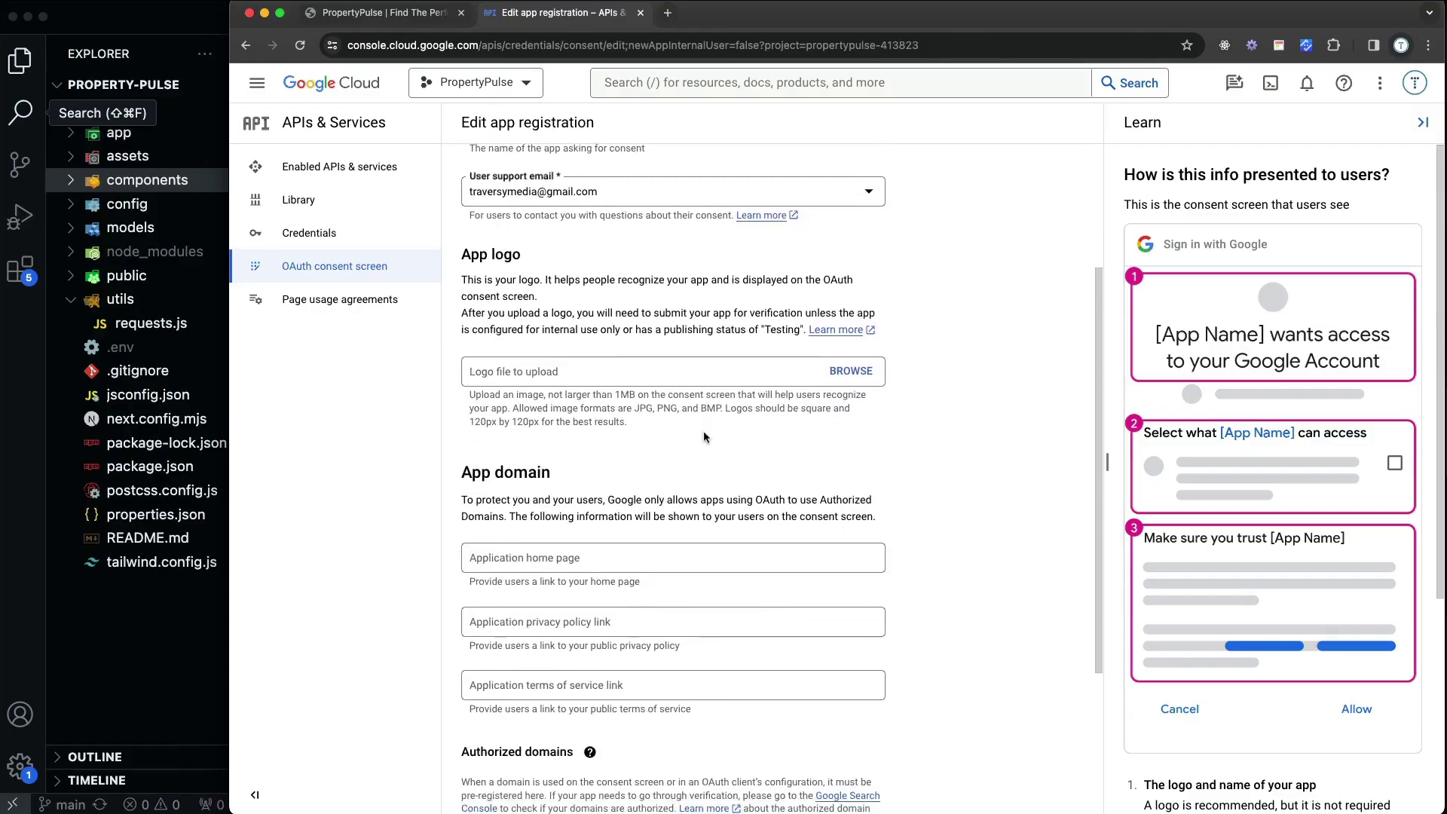
pyautogui.scroll(-3, 653, 445)
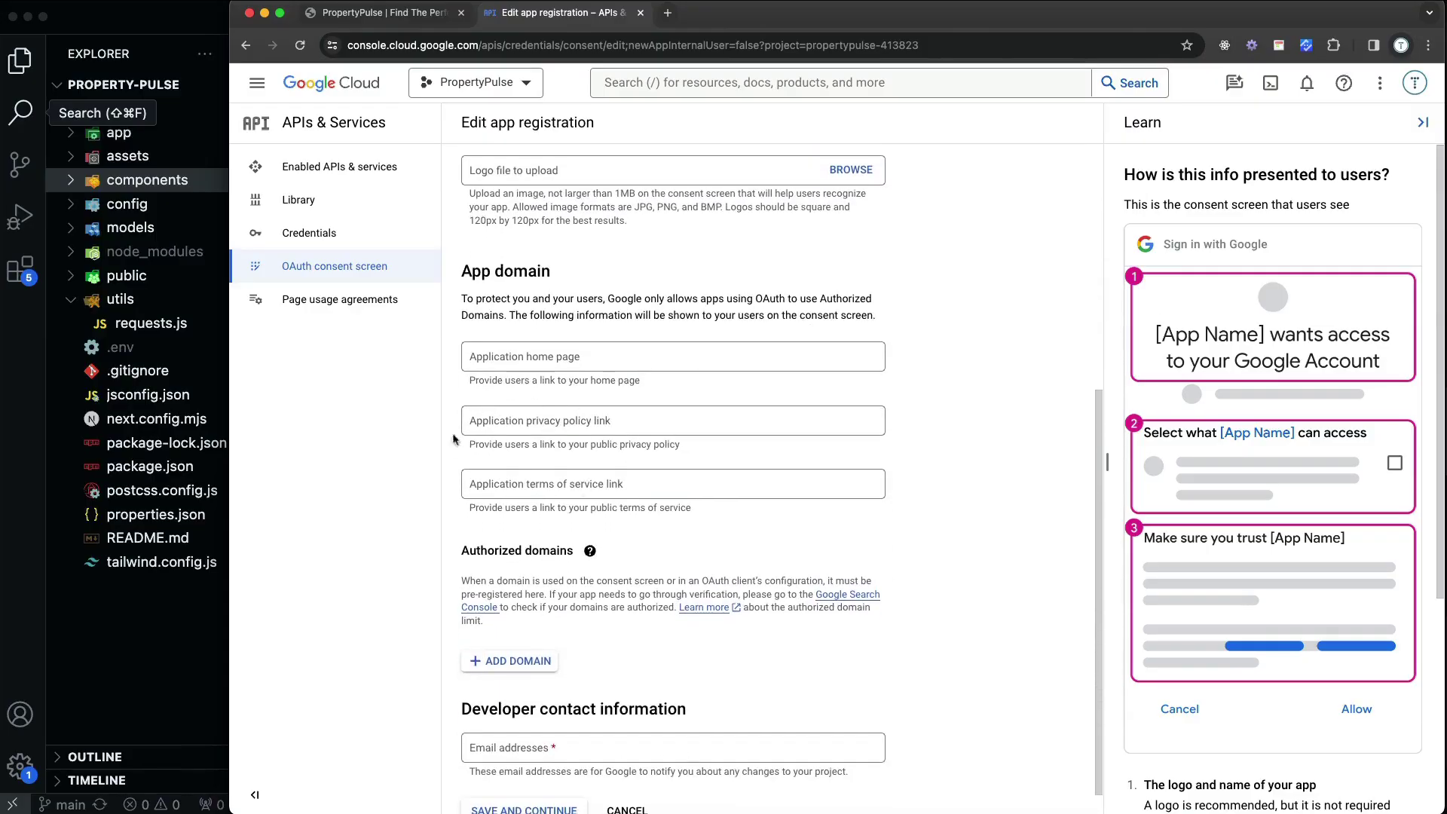
pyautogui.scroll(-1, 627, 432)
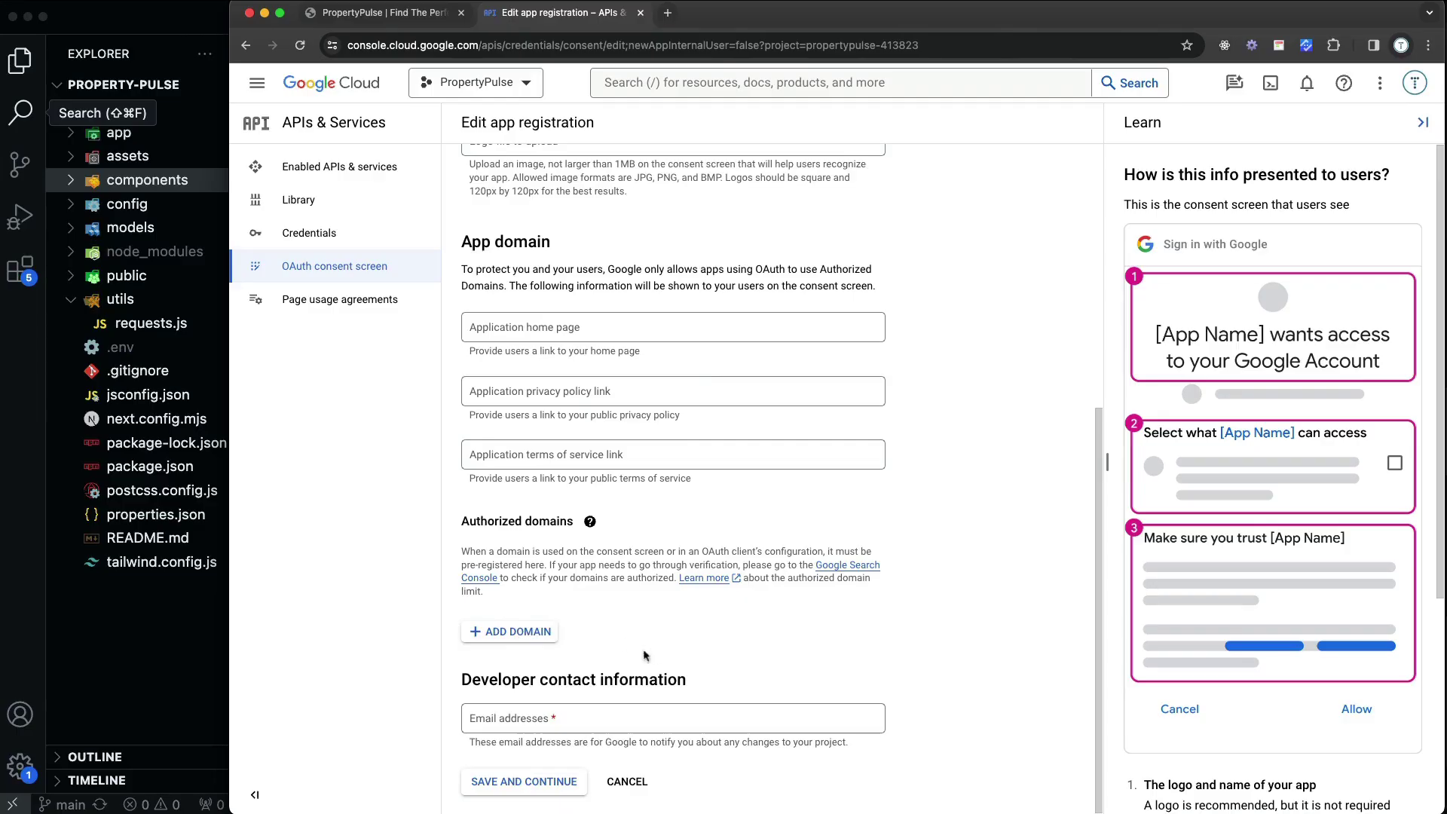
pyautogui.click(582, 711)
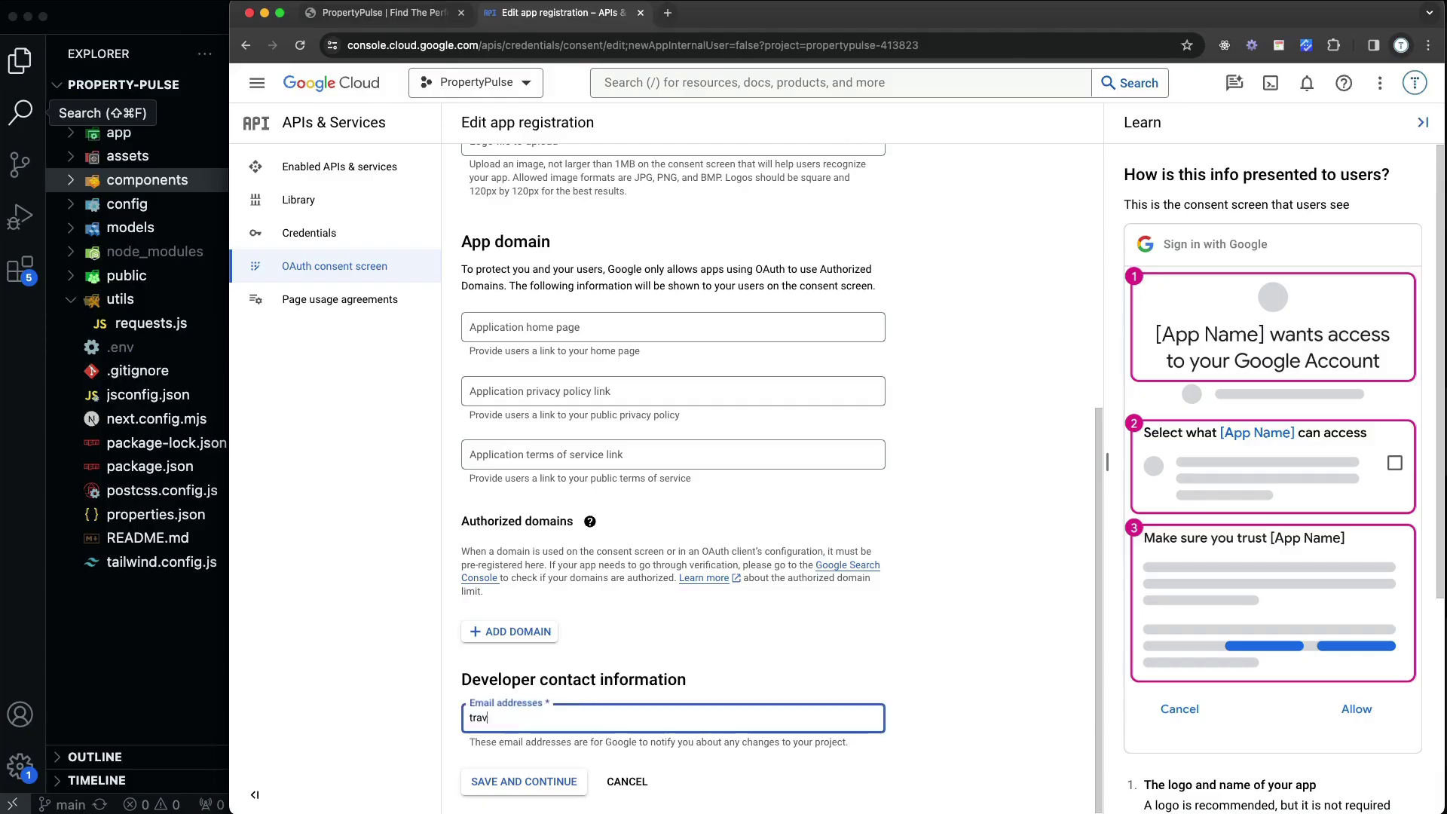
pyautogui.click(563, 783)
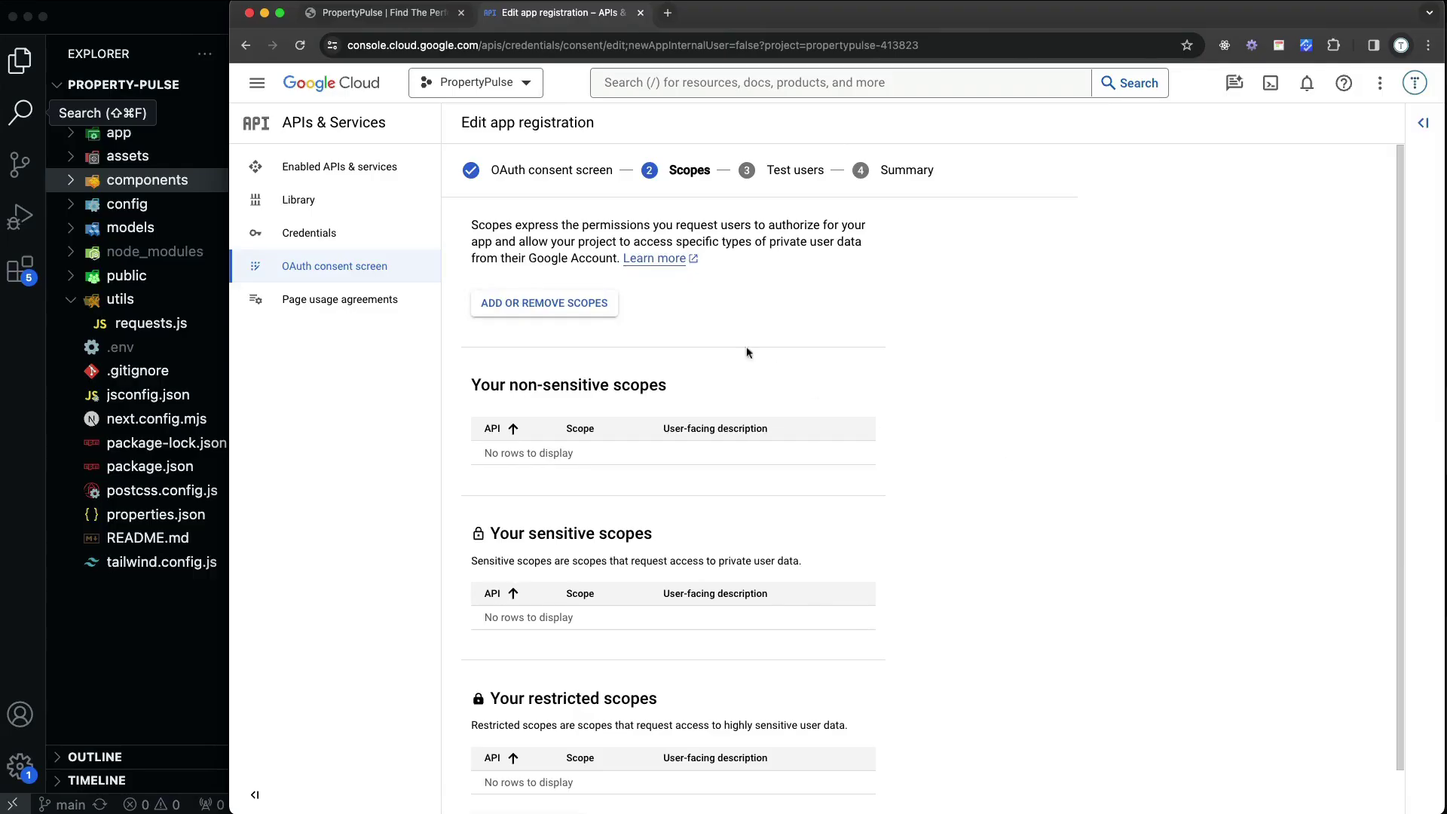
# Add the userinfo.email and userinfo.profile scopes and save the Scopes step
pyautogui.click(547, 306)
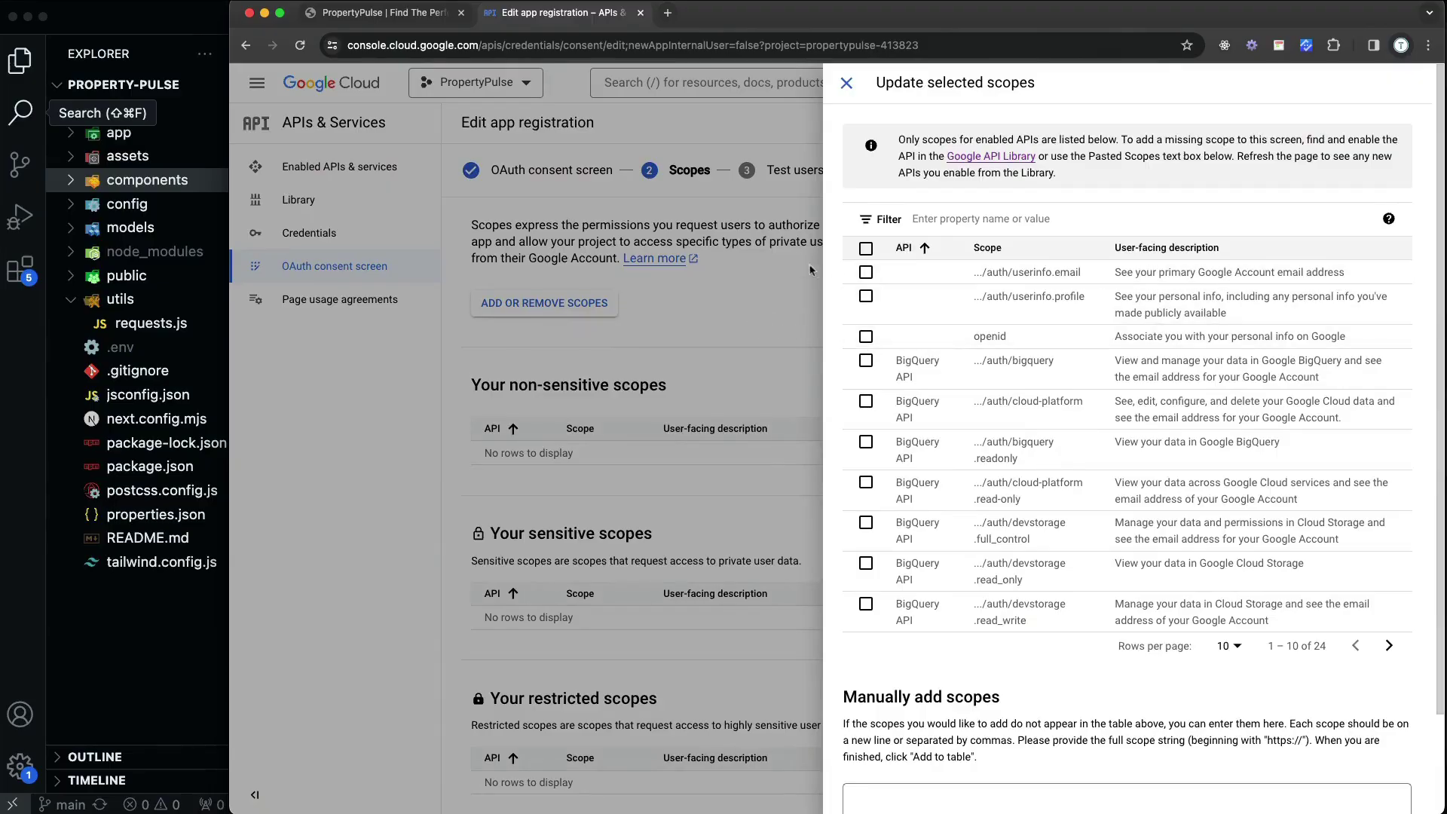
pyautogui.click(865, 272)
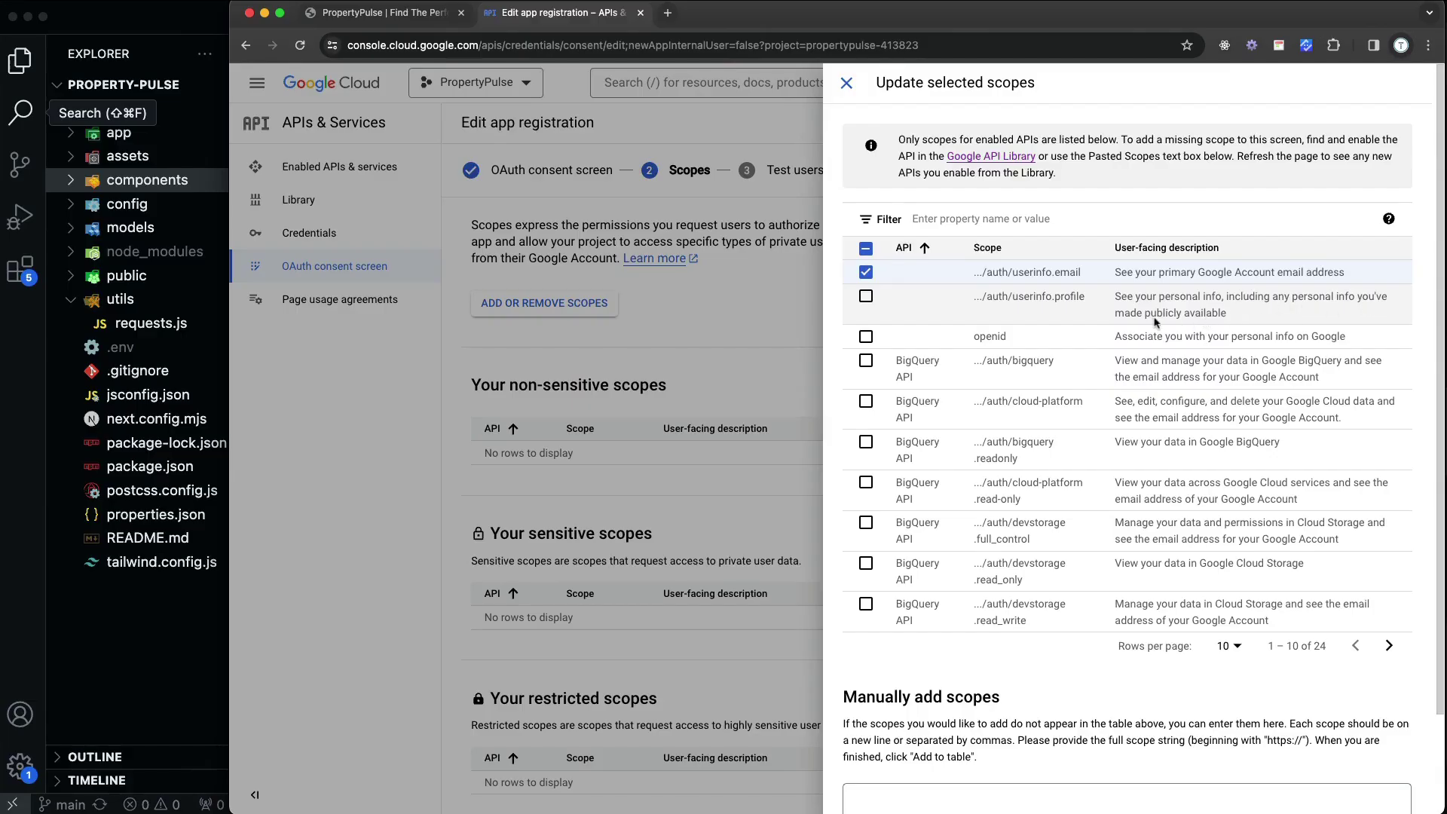
pyautogui.click(866, 296)
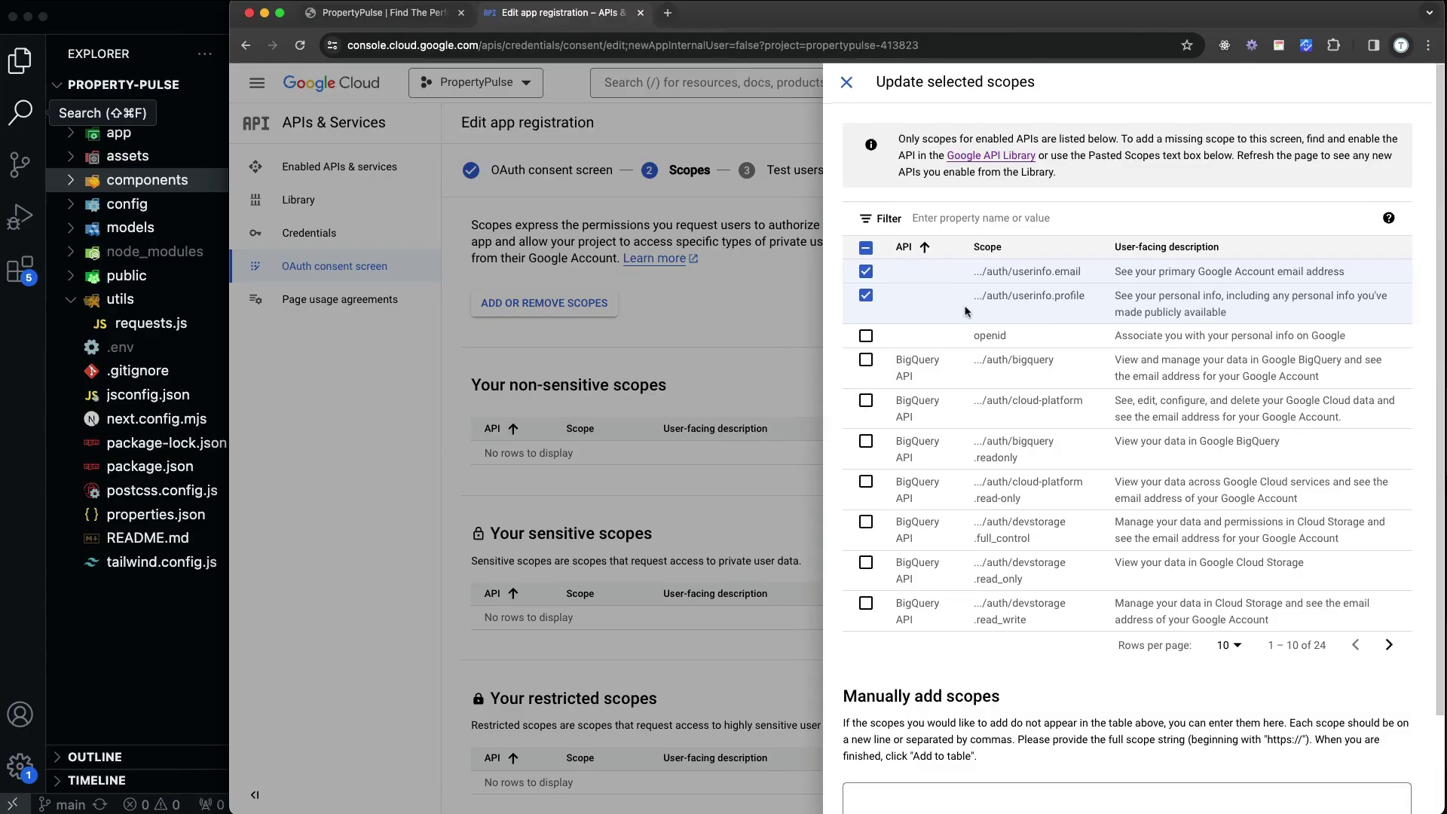
pyautogui.scroll(-3, 953, 302)
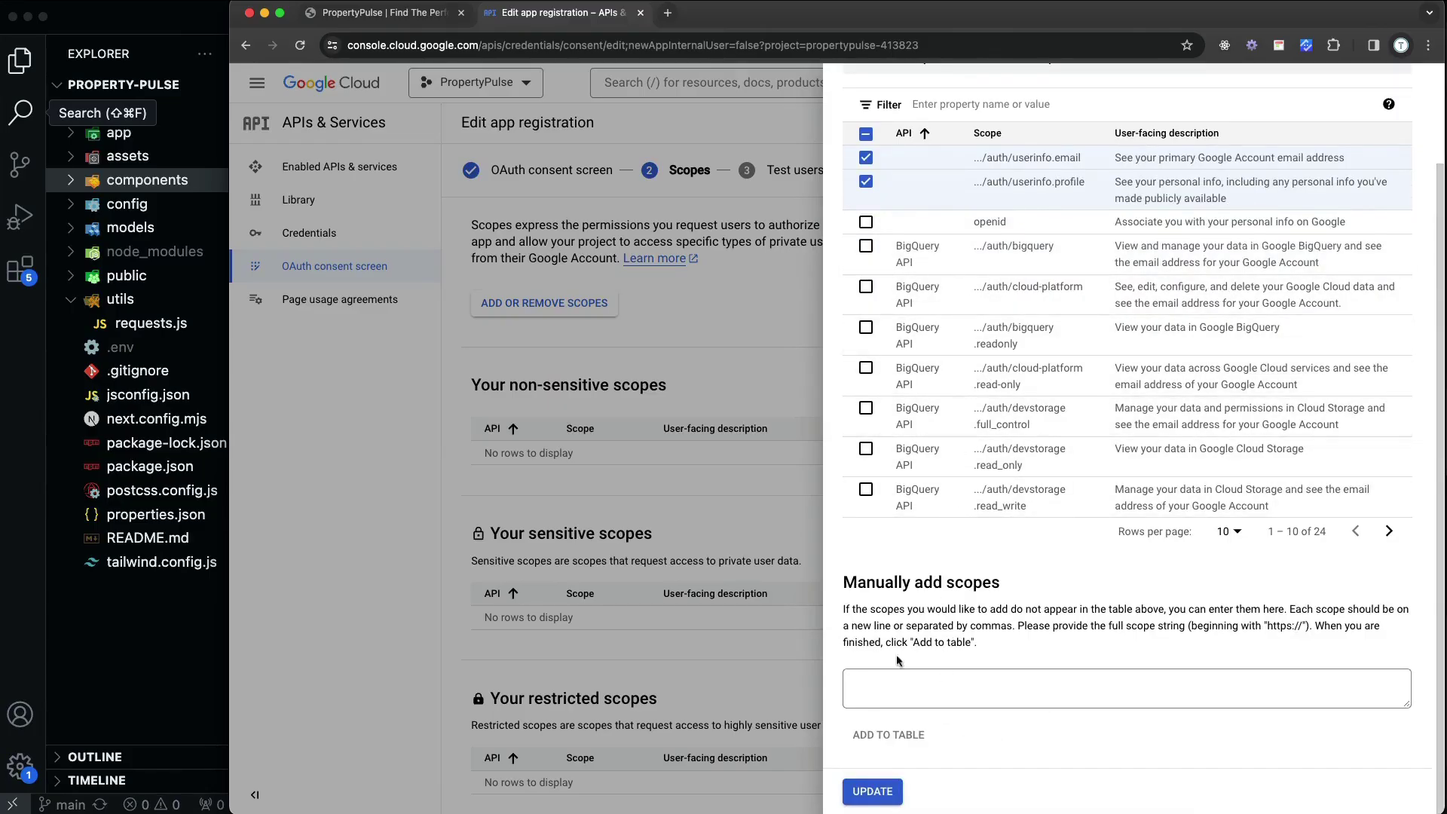
pyautogui.click(874, 792)
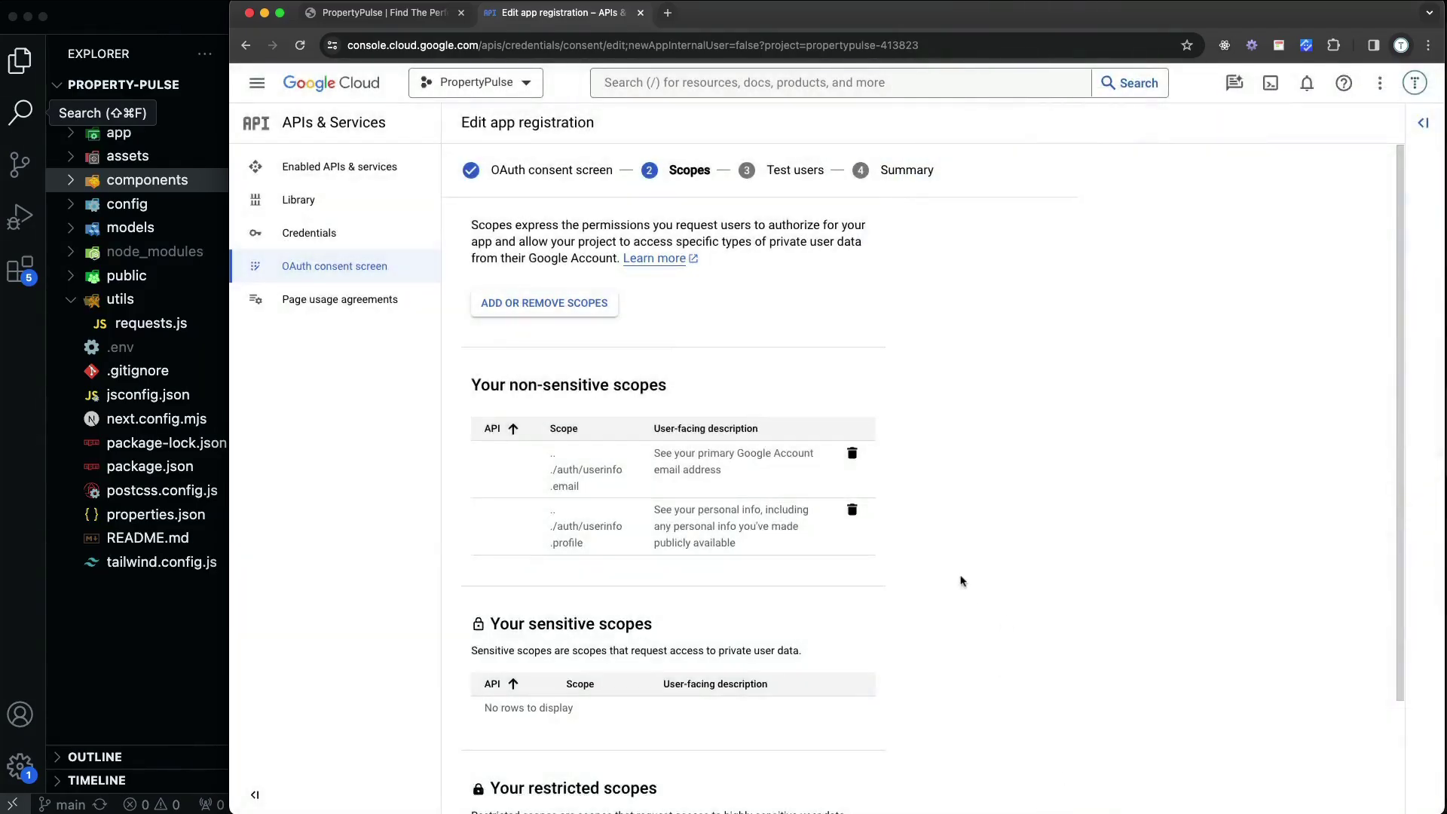
pyautogui.scroll(-2, 783, 430)
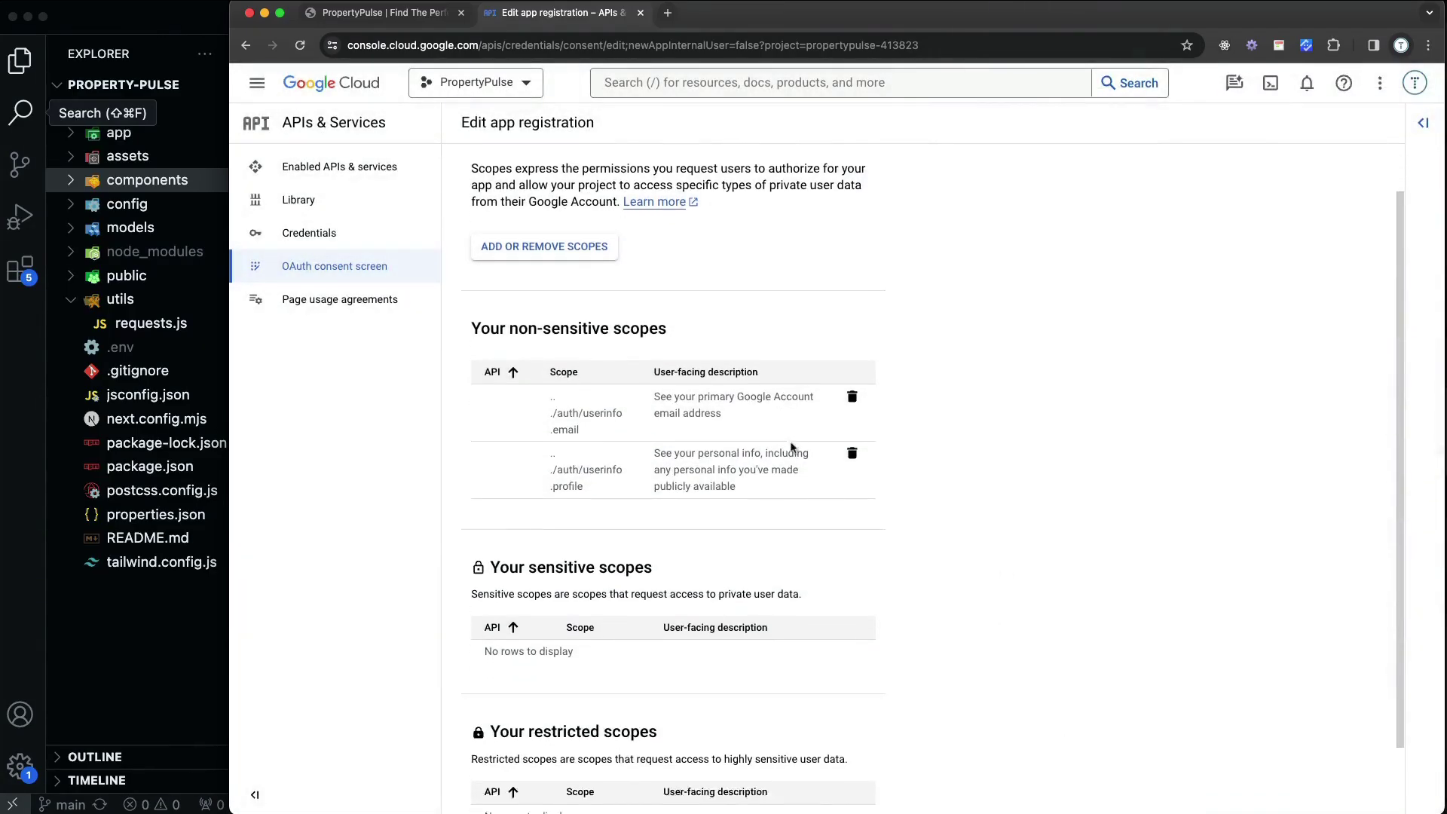
pyautogui.scroll(-2, 790, 447)
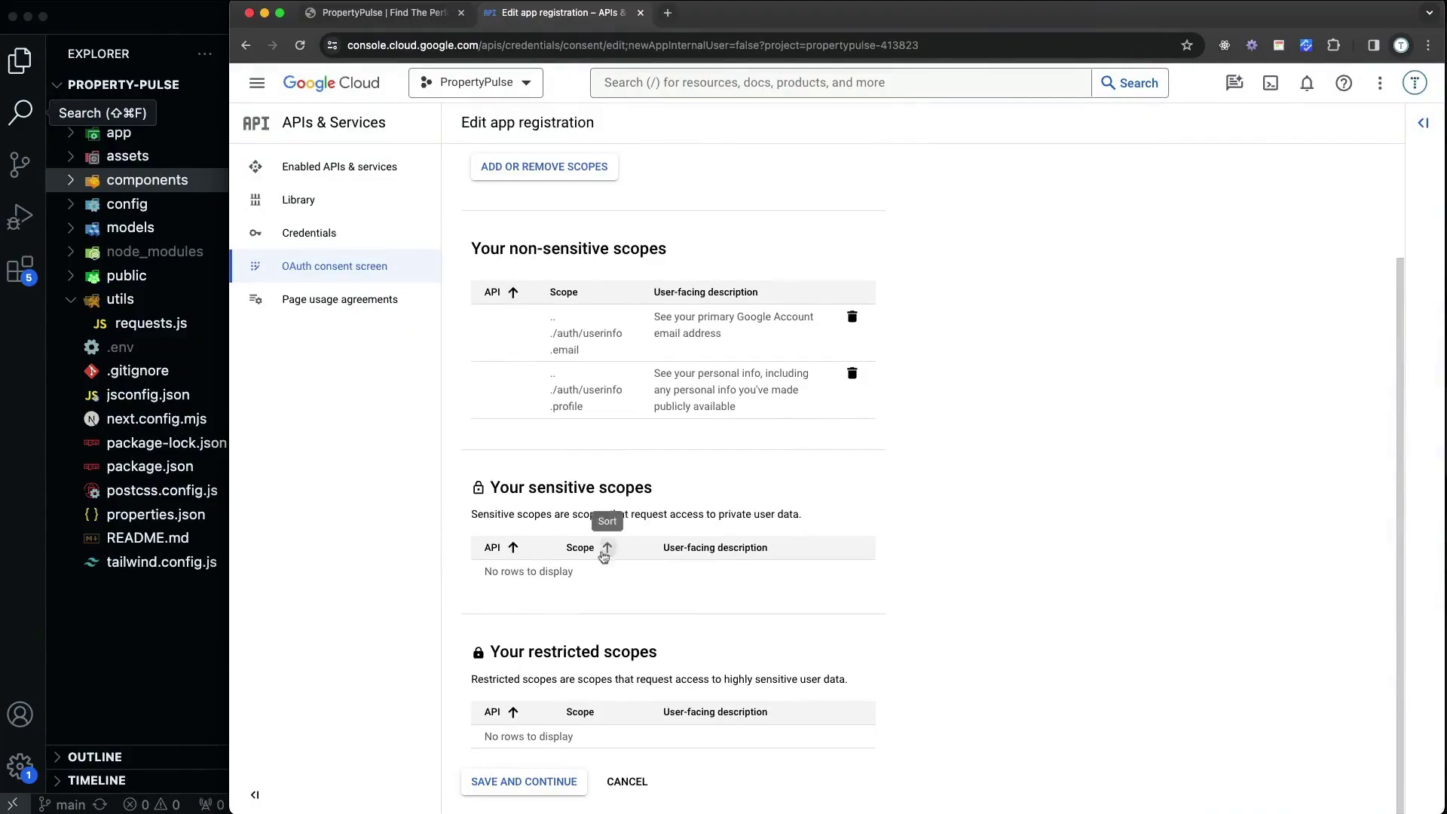
pyautogui.click(546, 787)
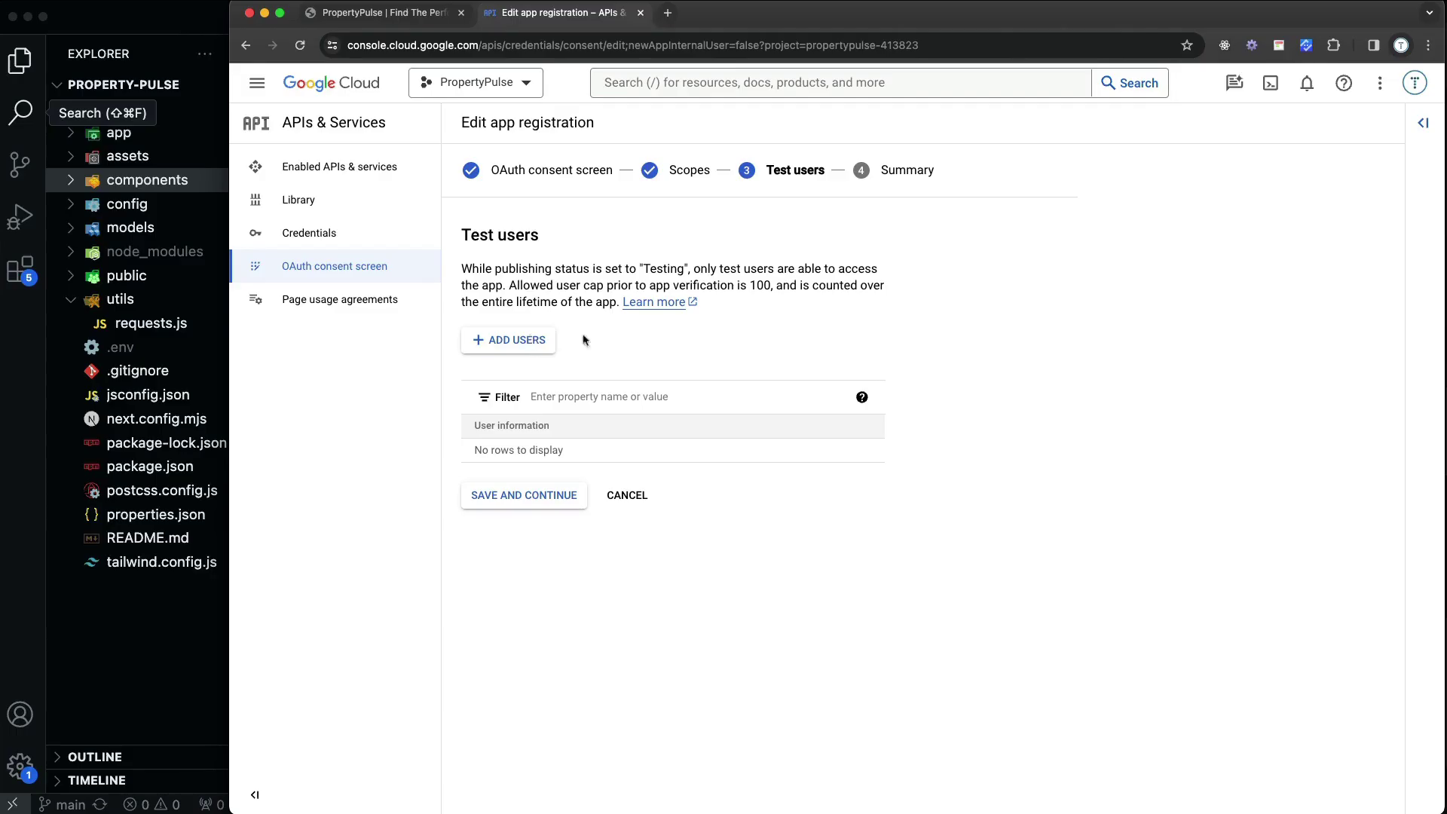
# Add two test users by email address and save the Test users step
pyautogui.click(527, 344)
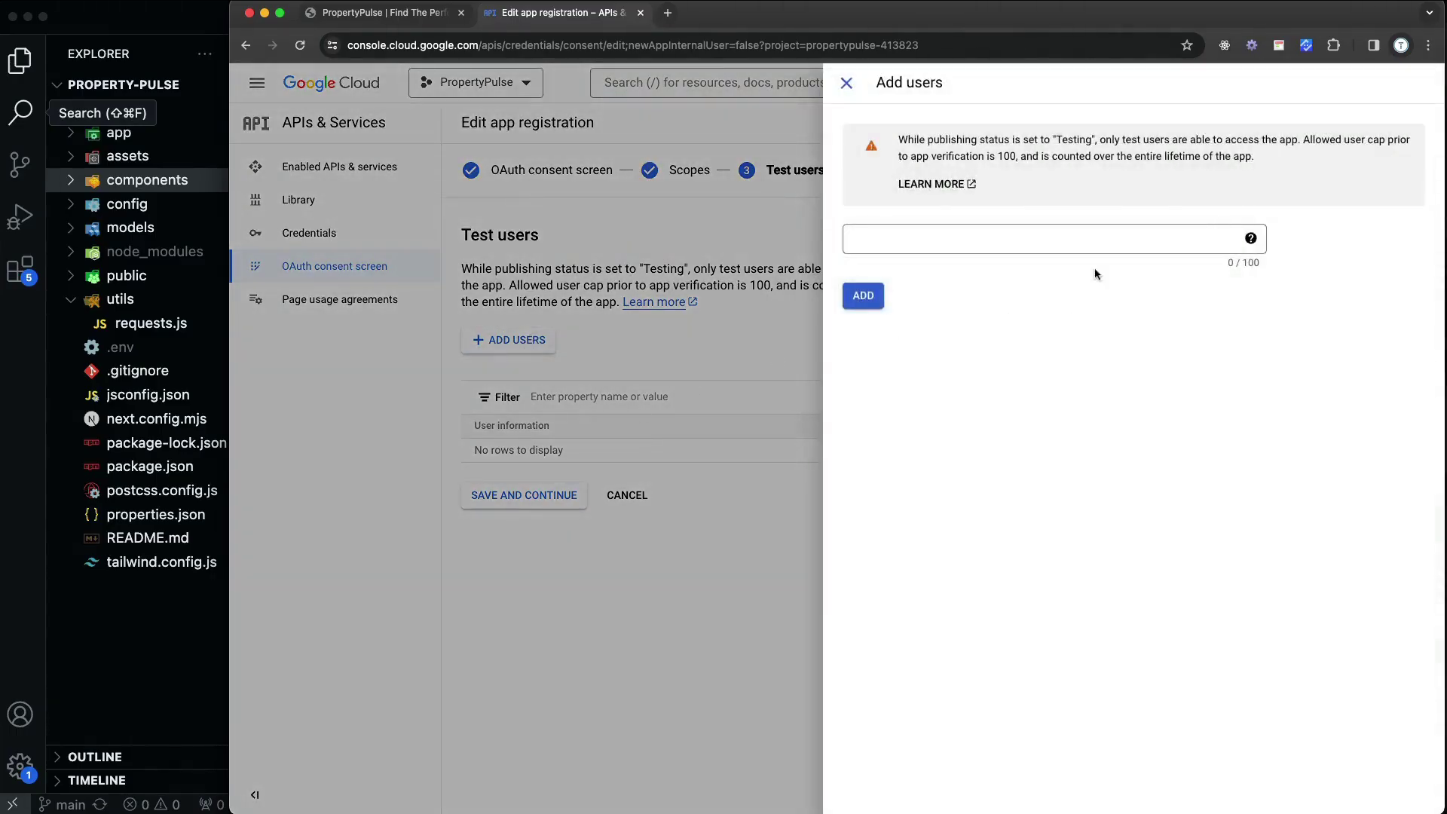
pyautogui.click(1055, 242)
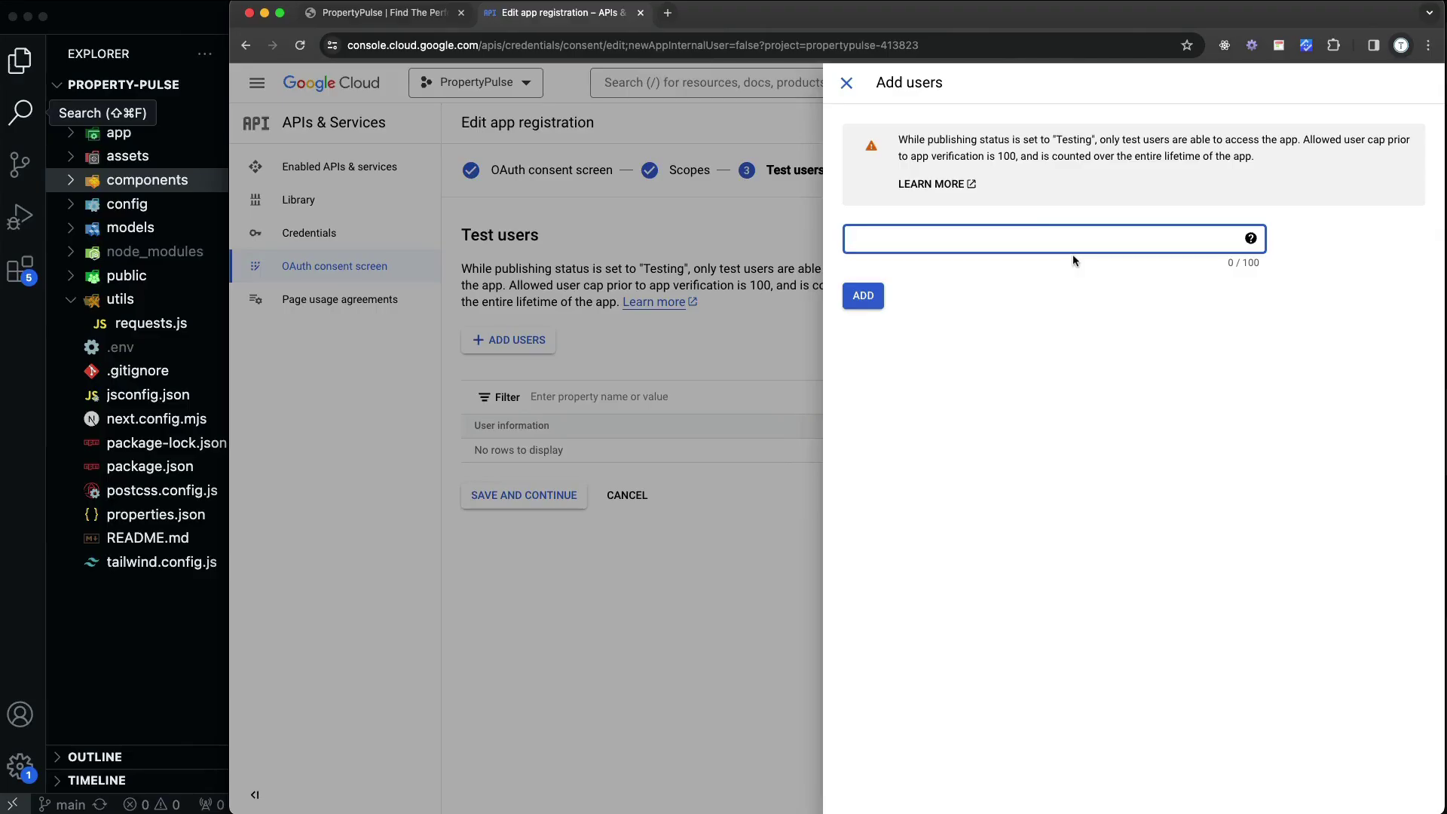
pyautogui.click(862, 295)
pyautogui.click(1063, 239)
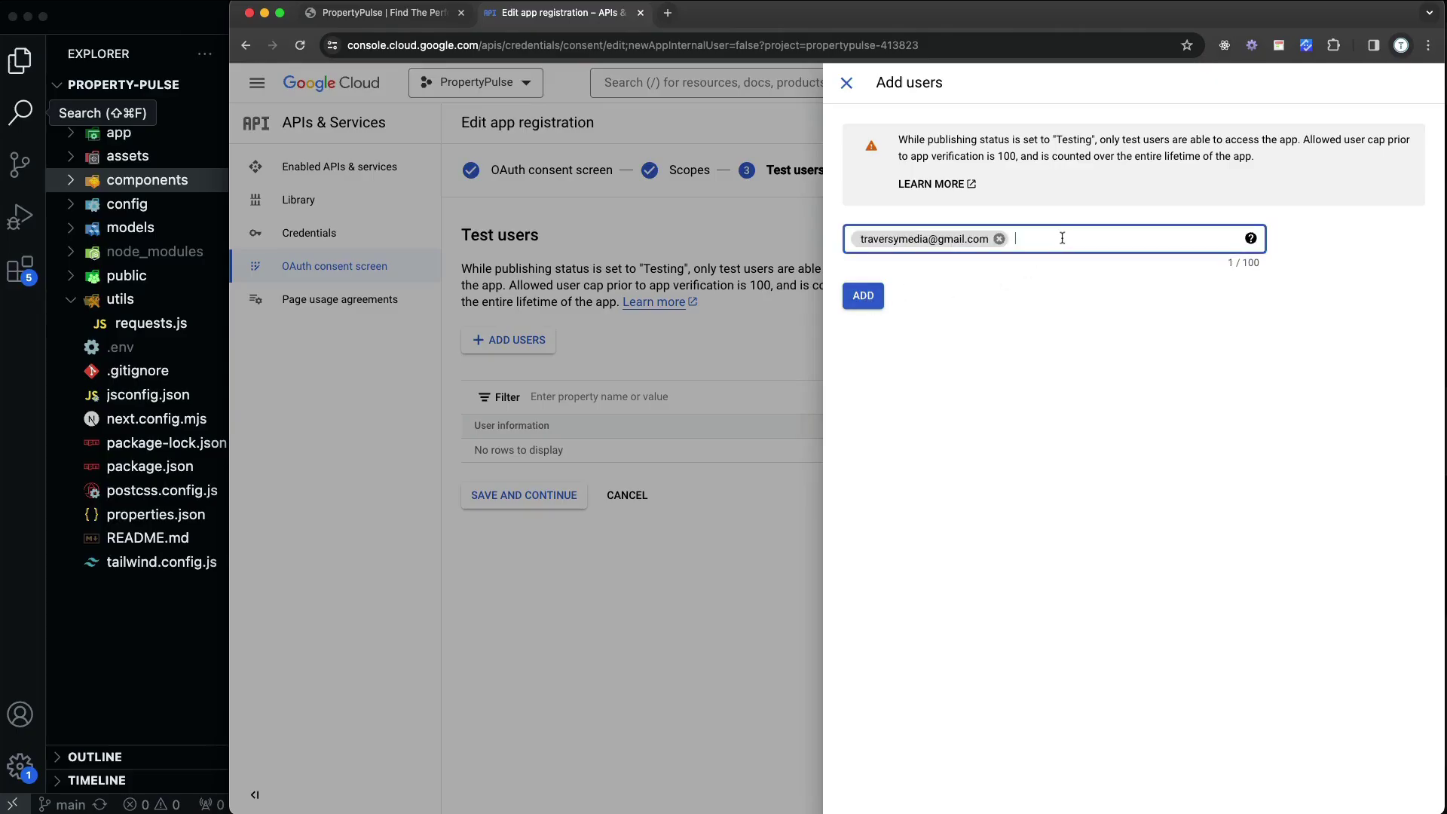
pyautogui.press('Return')
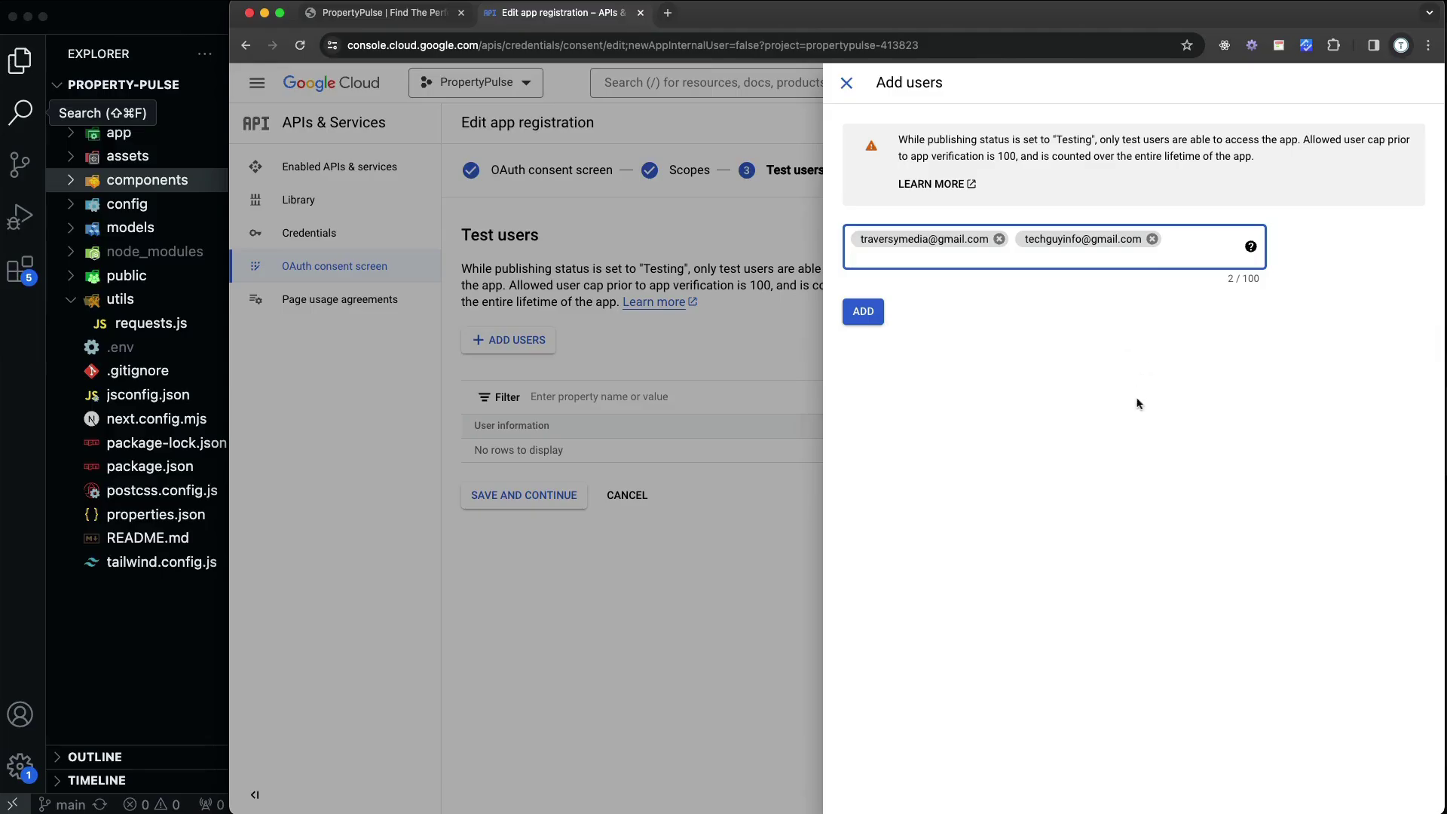
pyautogui.click(879, 320)
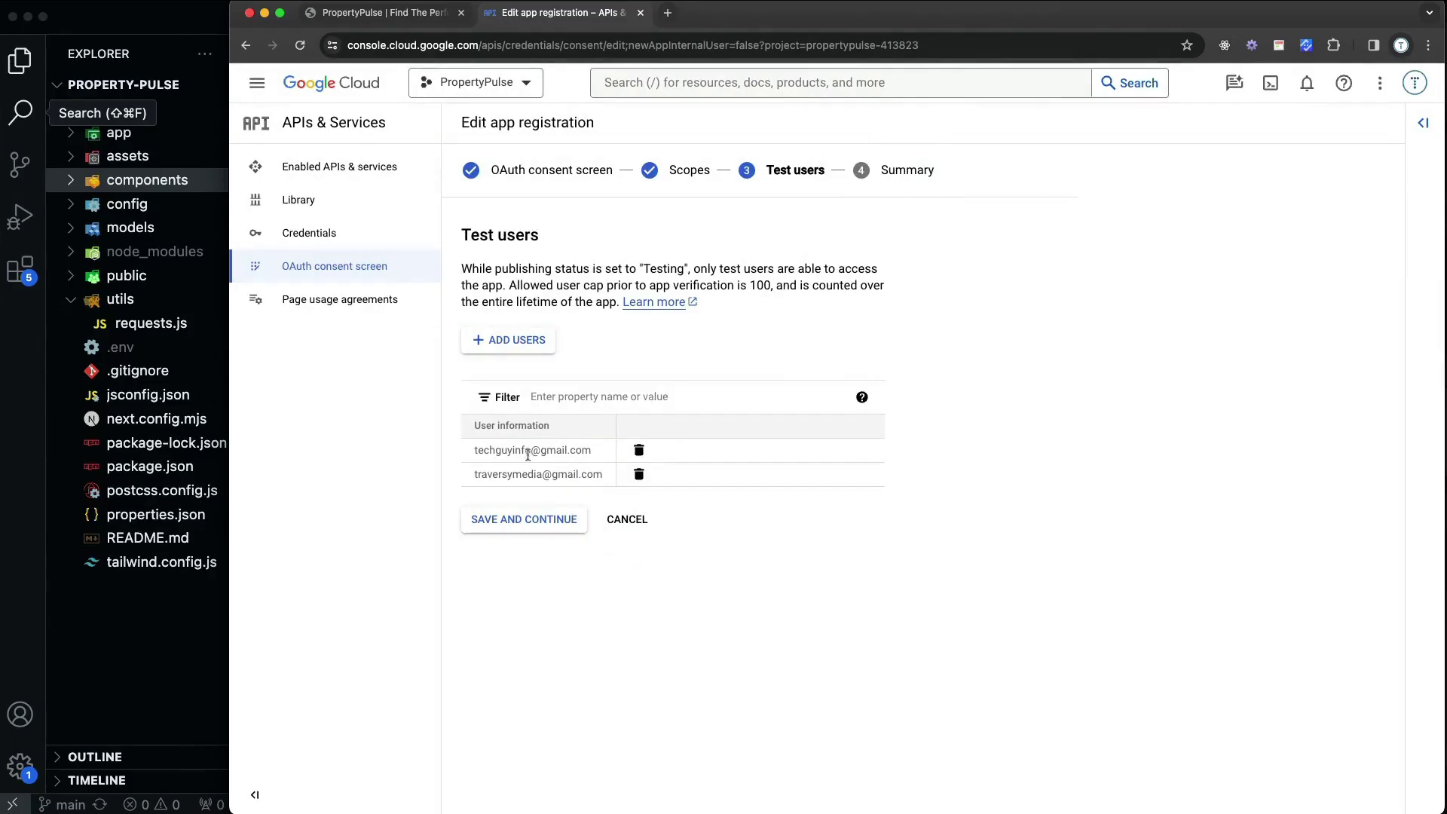
pyautogui.click(542, 520)
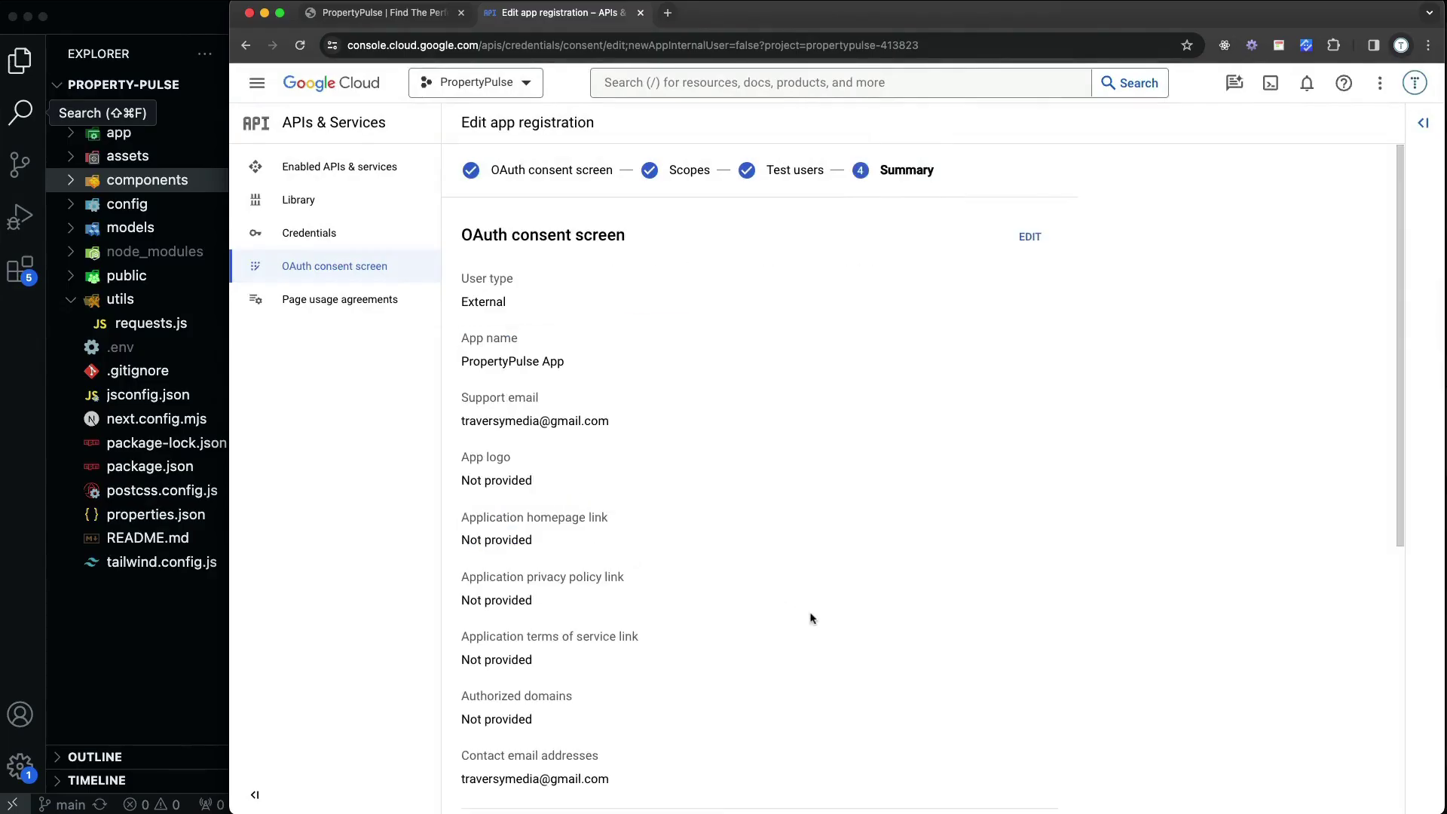
# Review the consent screen Summary and return to the OAuth consent screen dashboard
pyautogui.scroll(-6, 685, 437)
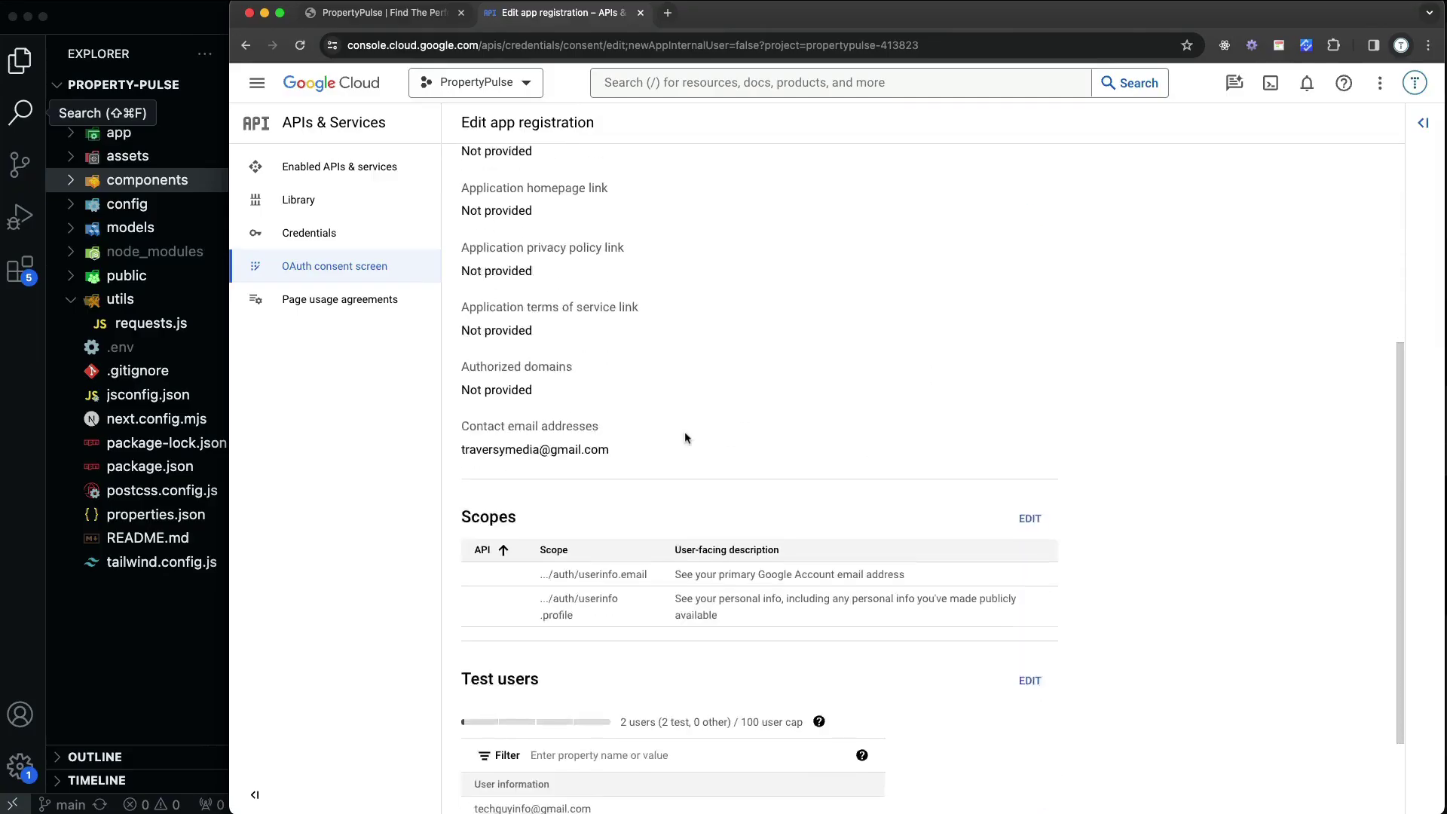
pyautogui.scroll(2, 697, 436)
pyautogui.scroll(5, 701, 435)
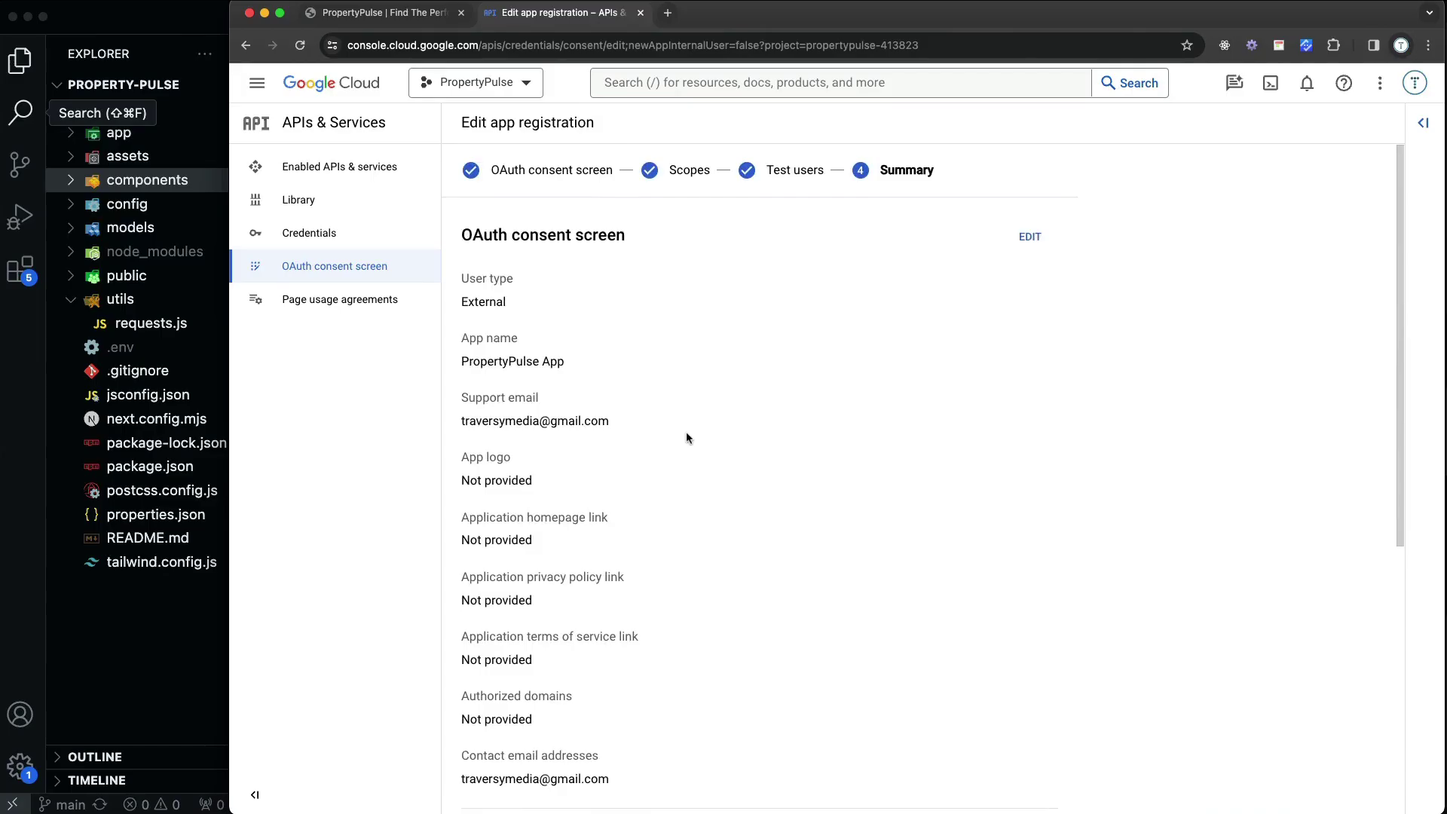
pyautogui.scroll(-6, 686, 437)
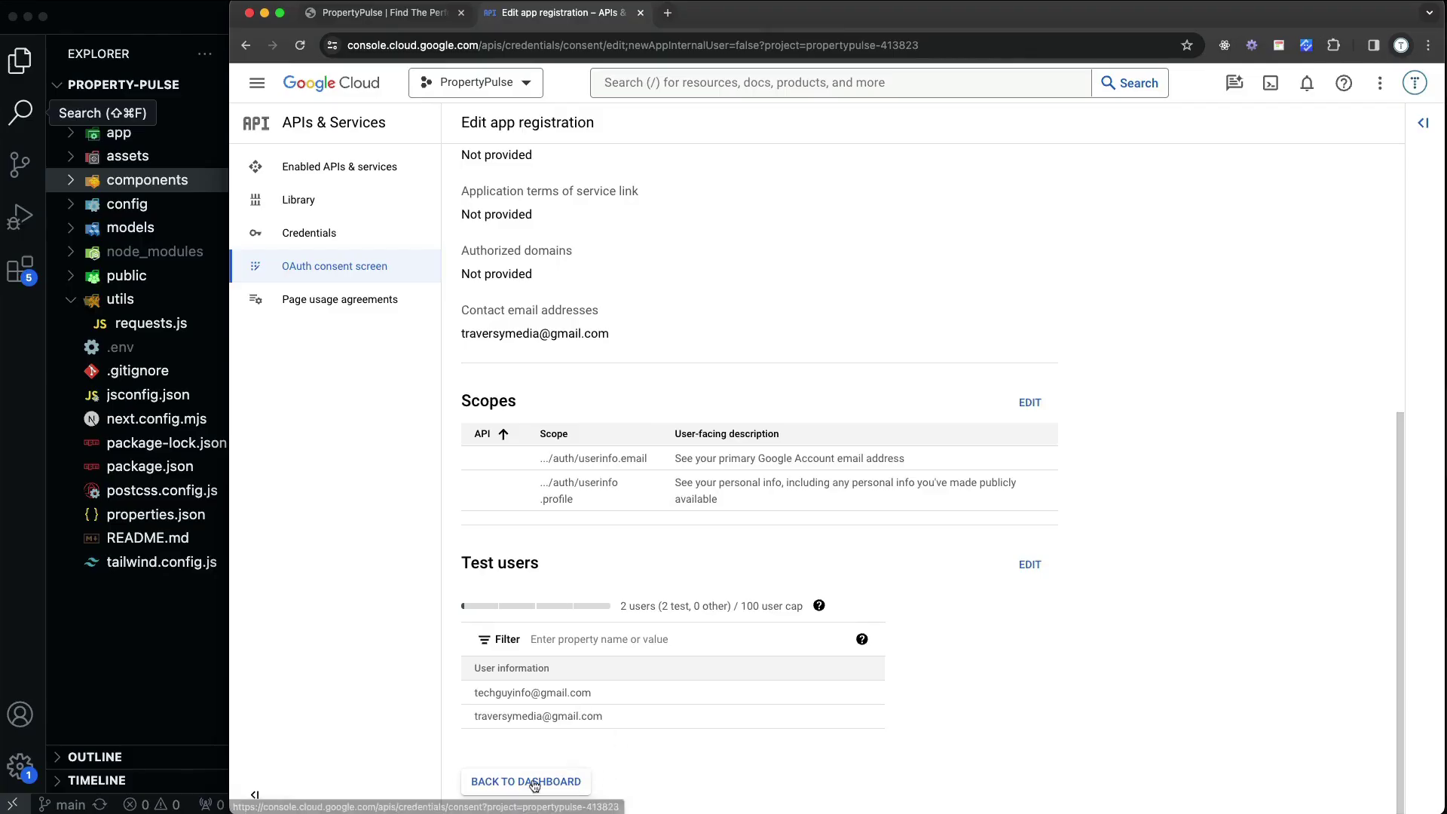
pyautogui.scroll(6, 654, 748)
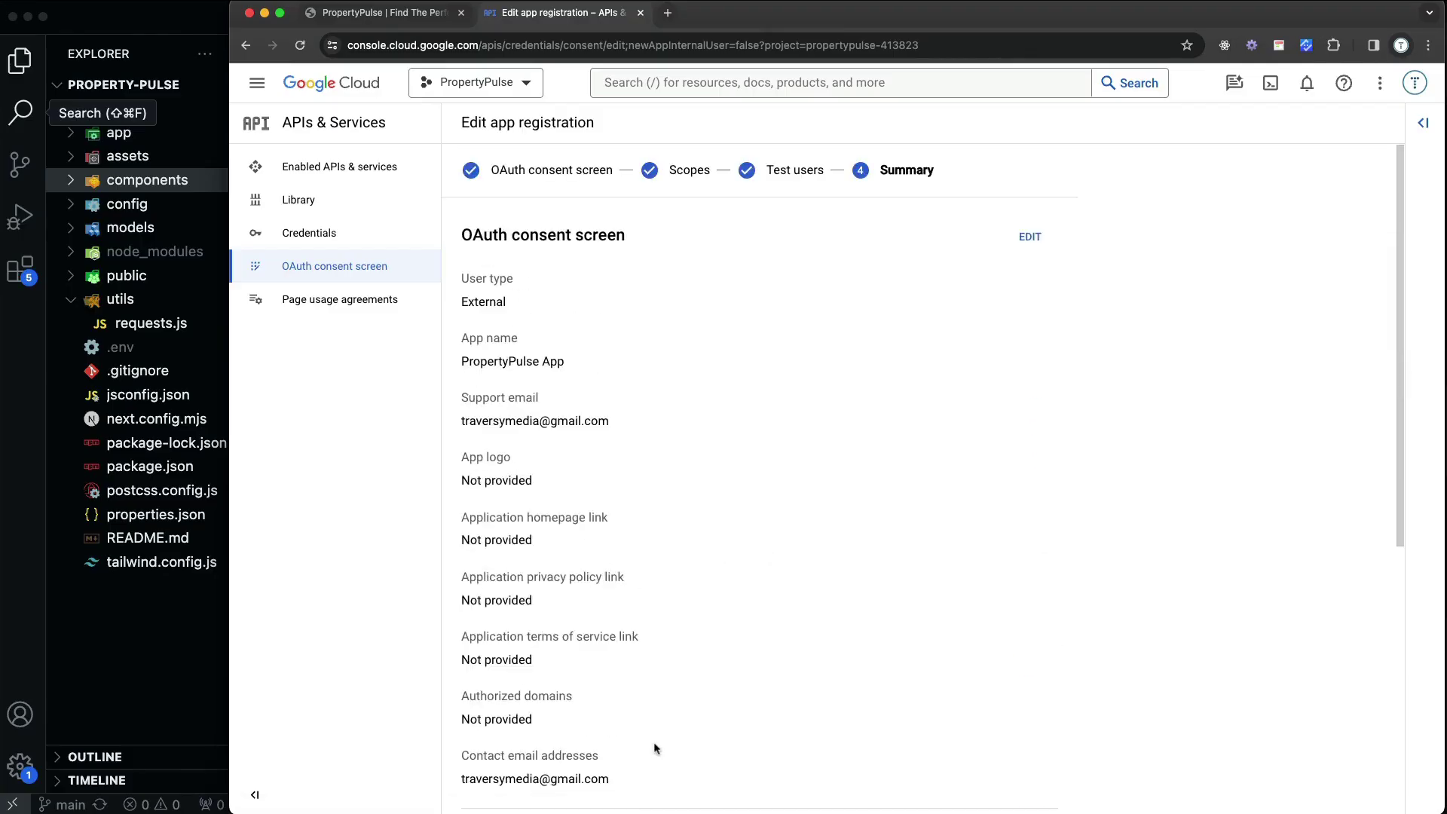
pyautogui.scroll(-6, 654, 749)
pyautogui.click(555, 777)
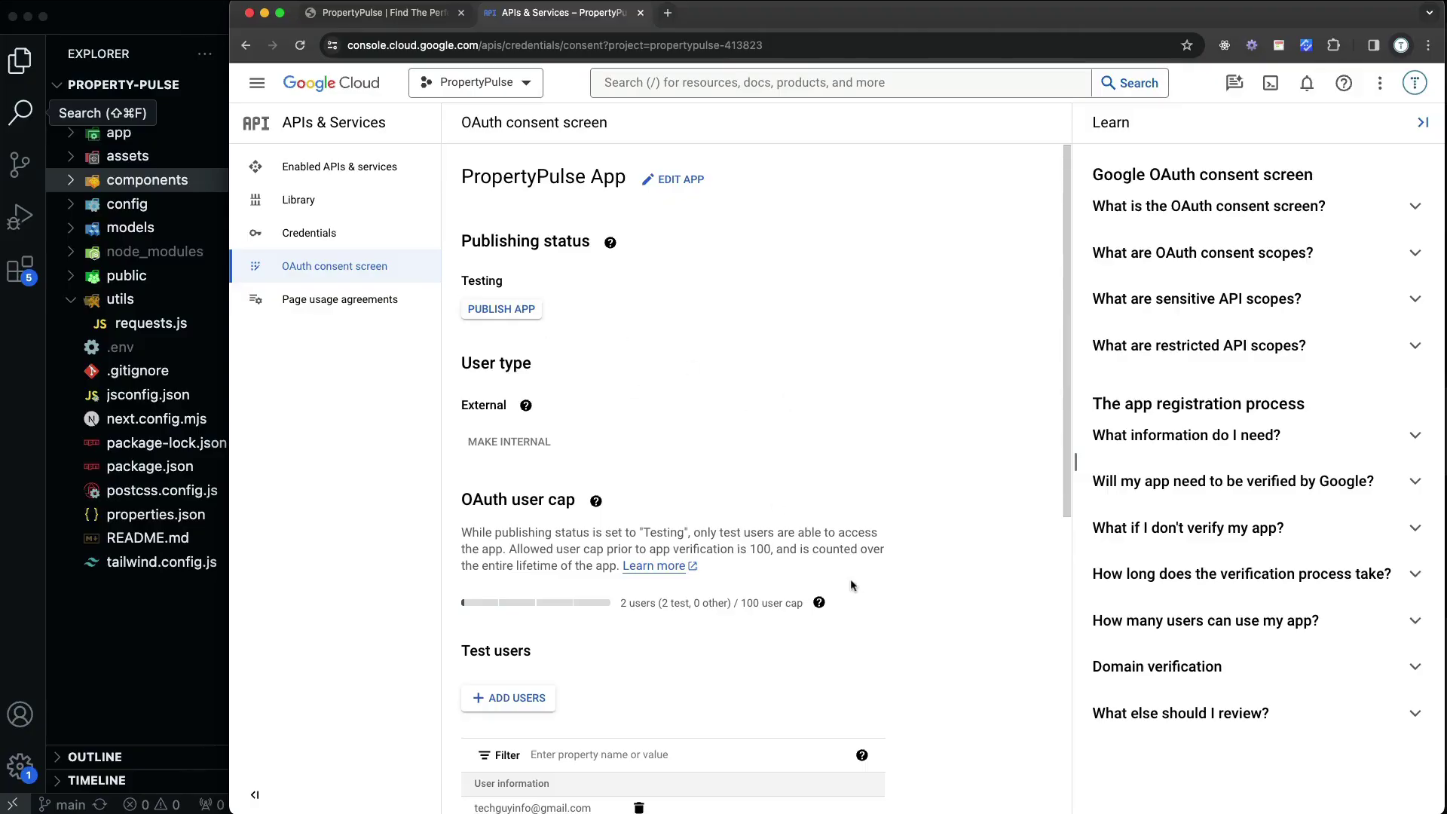
# Review the PropertyPulse App consent overview in Testing status, then go to Credentials
pyautogui.scroll(-3, 850, 579)
pyautogui.scroll(-2, 848, 579)
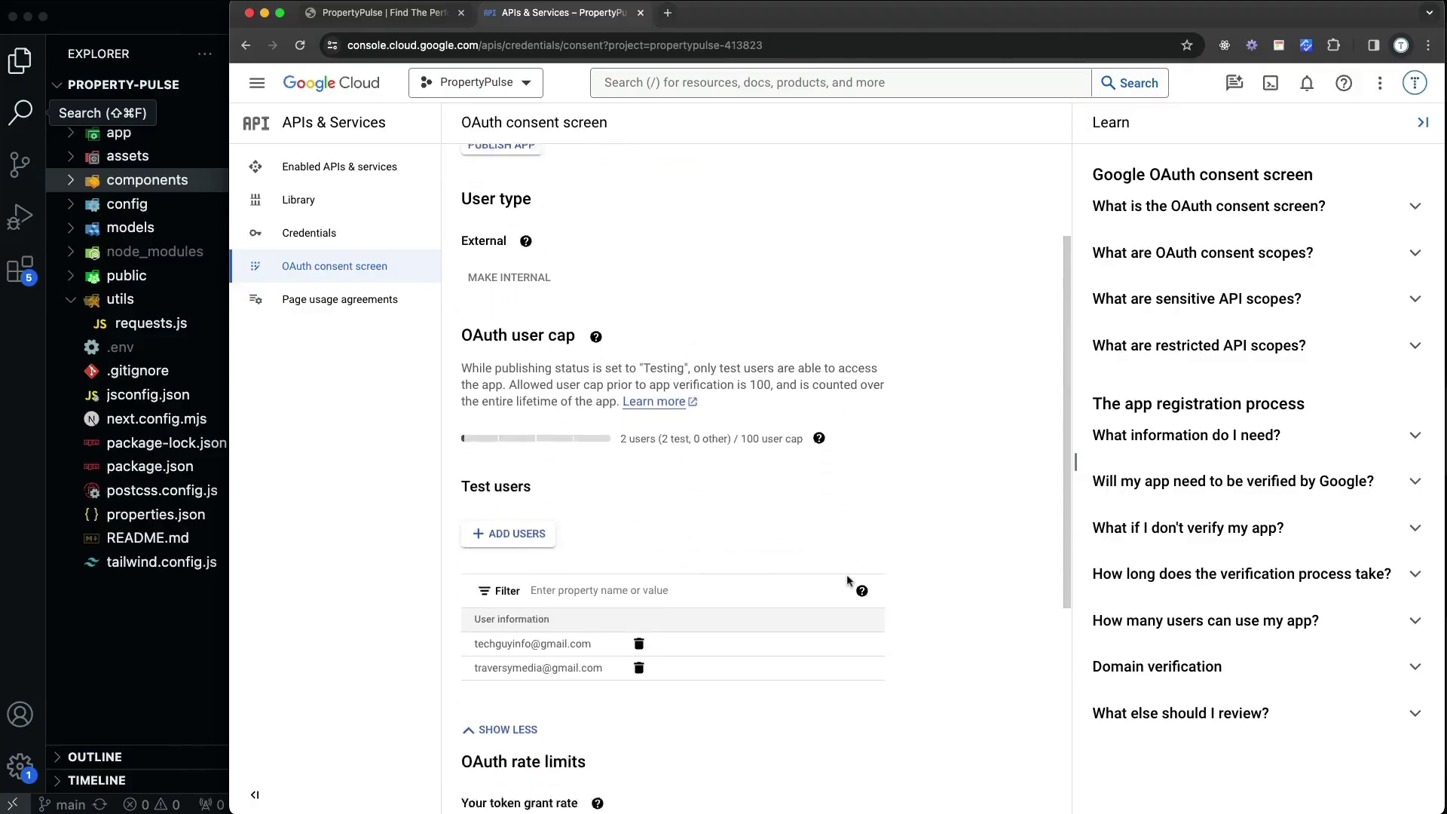
pyautogui.scroll(-3, 847, 578)
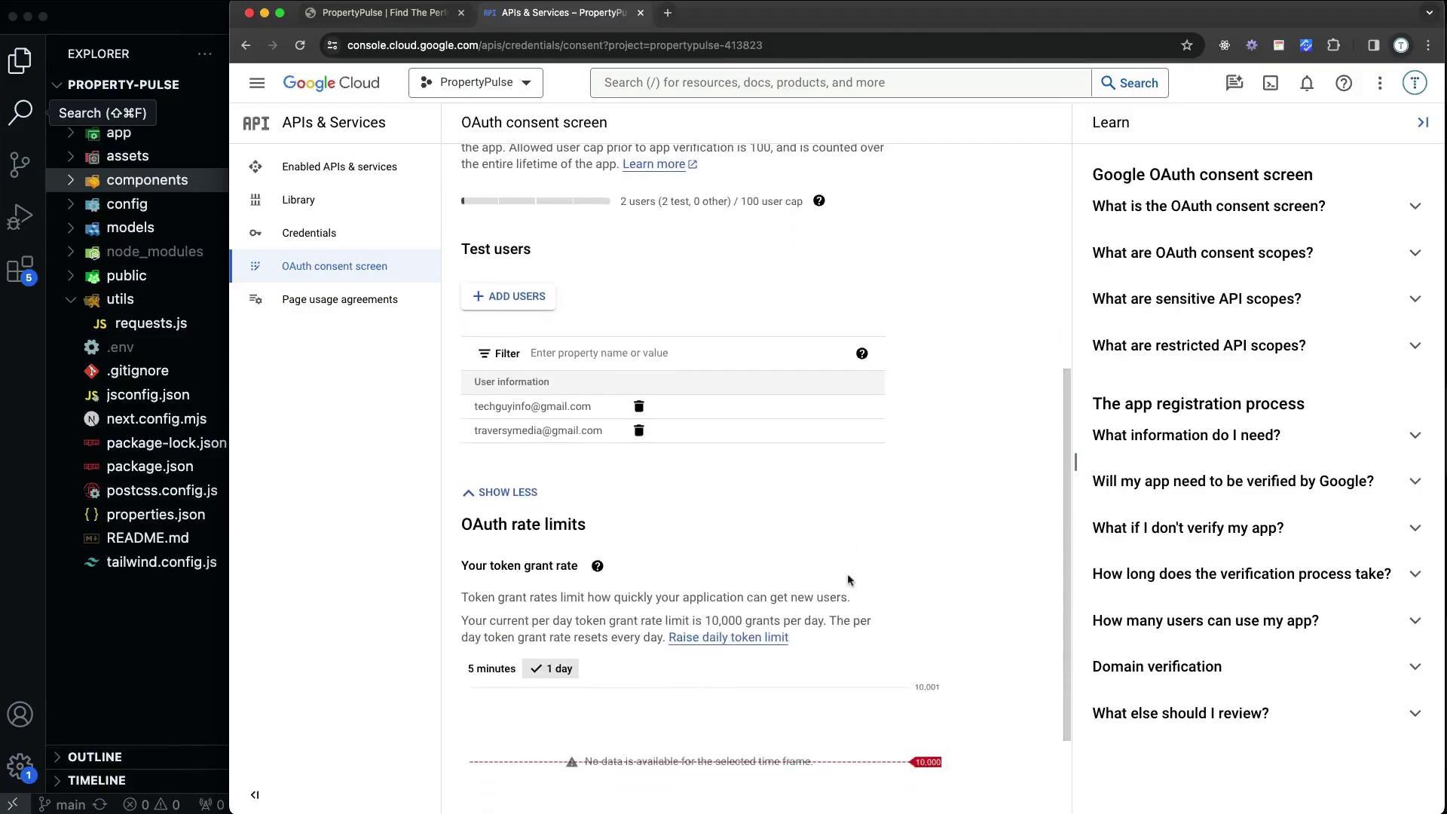
pyautogui.scroll(5, 847, 579)
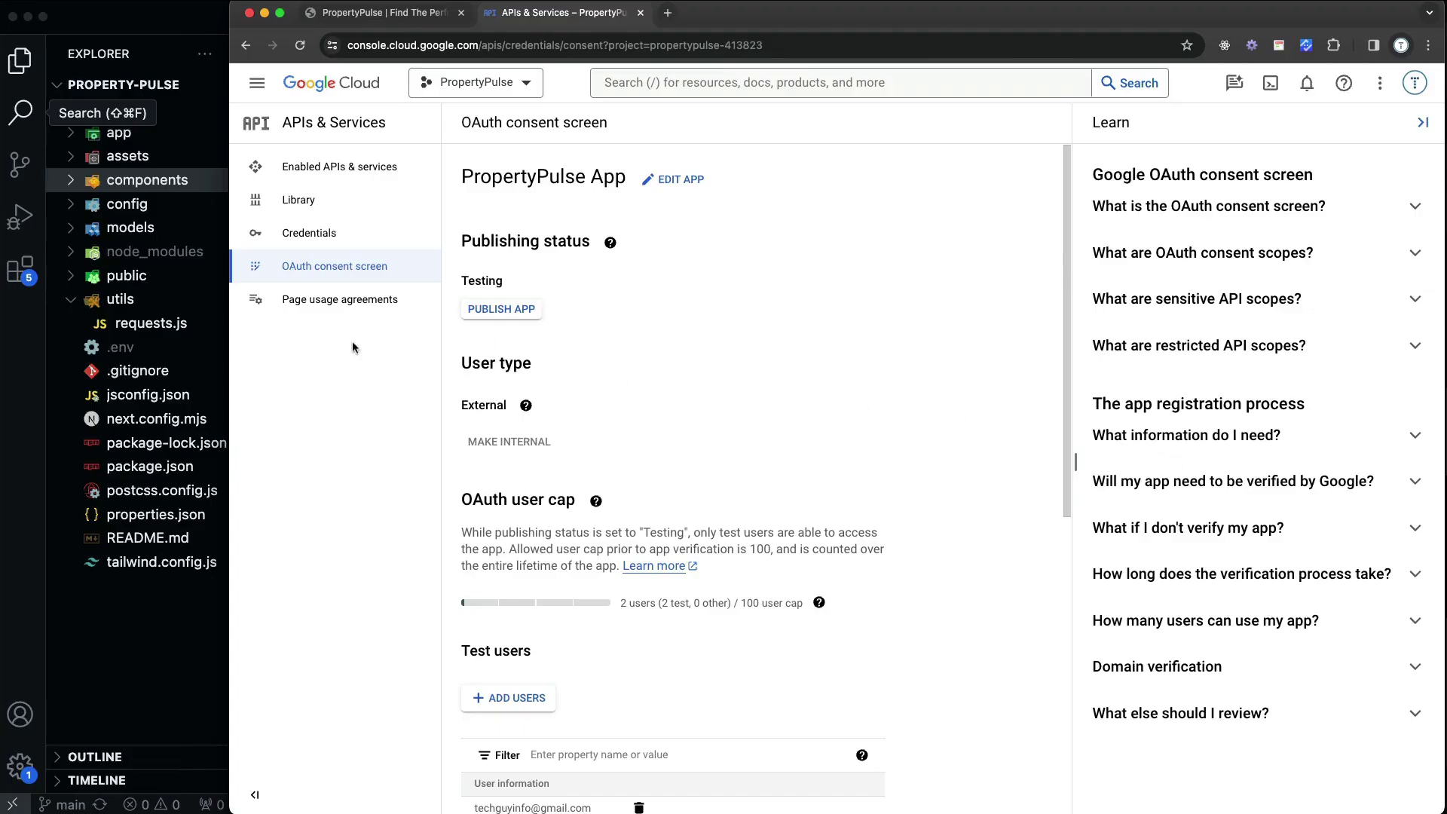
pyautogui.click(303, 243)
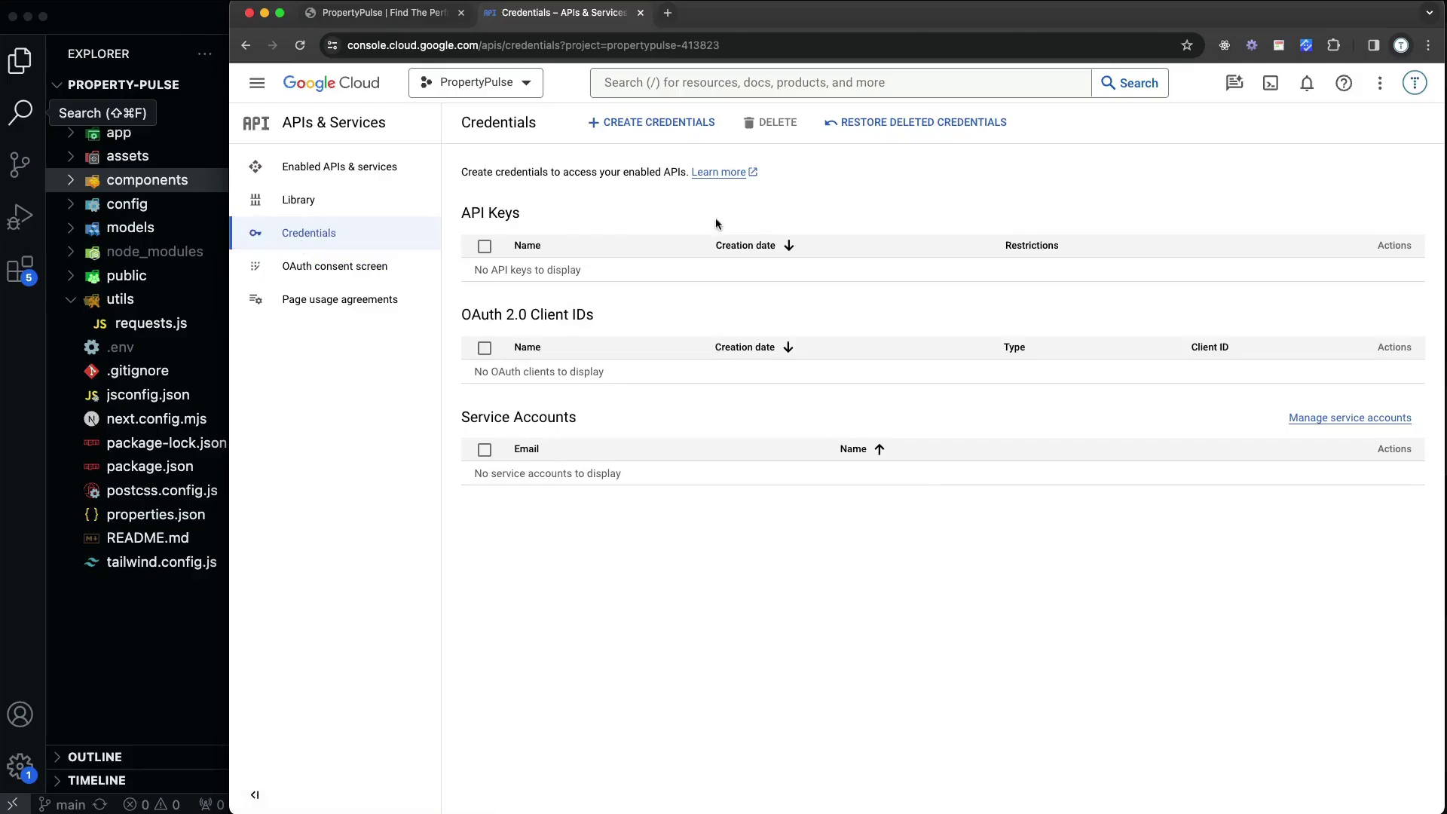
# Start a Web application OAuth client ID, keeping the default name Web client 1
pyautogui.click(649, 127)
pyautogui.click(663, 210)
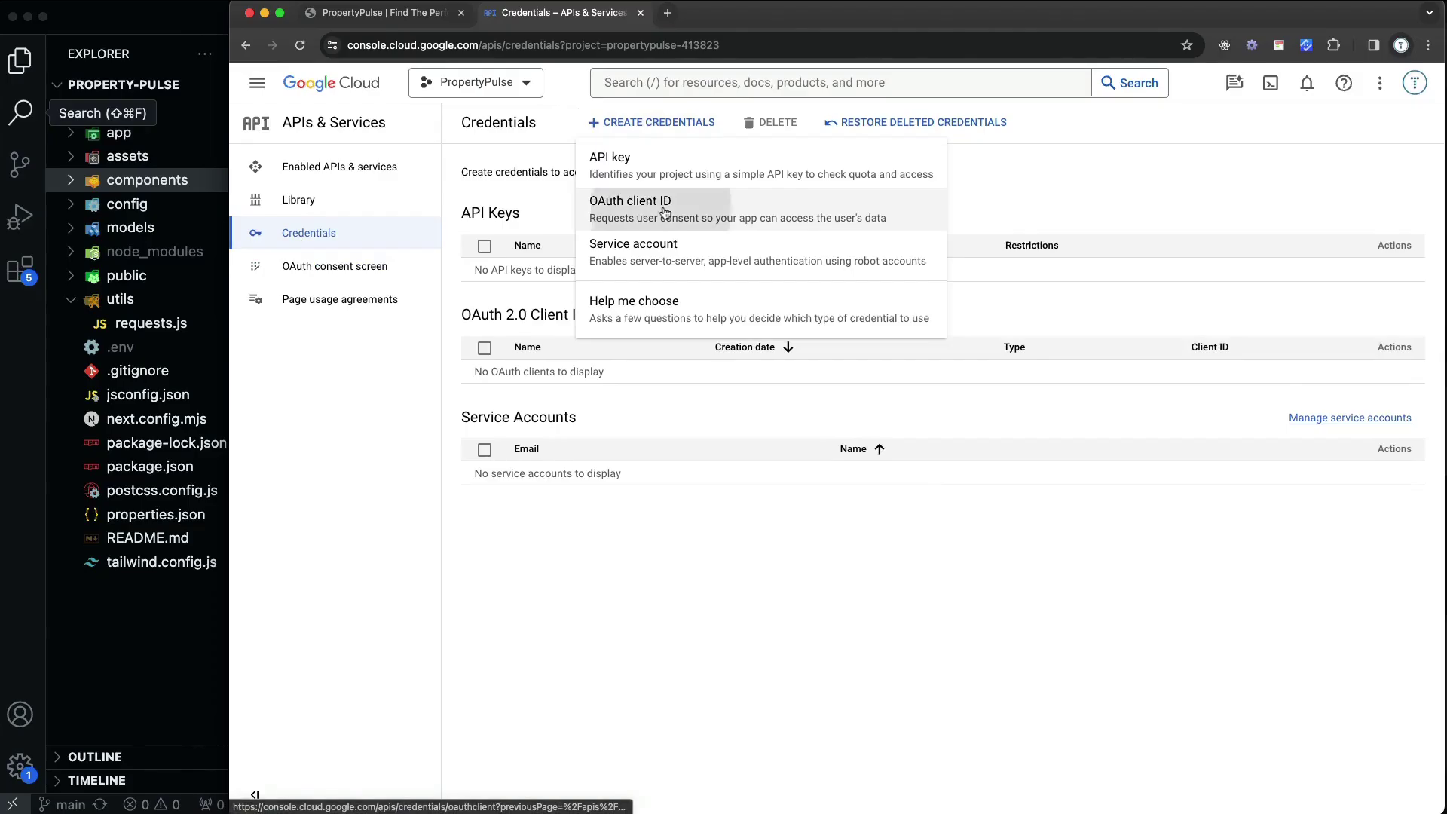
pyautogui.click(593, 248)
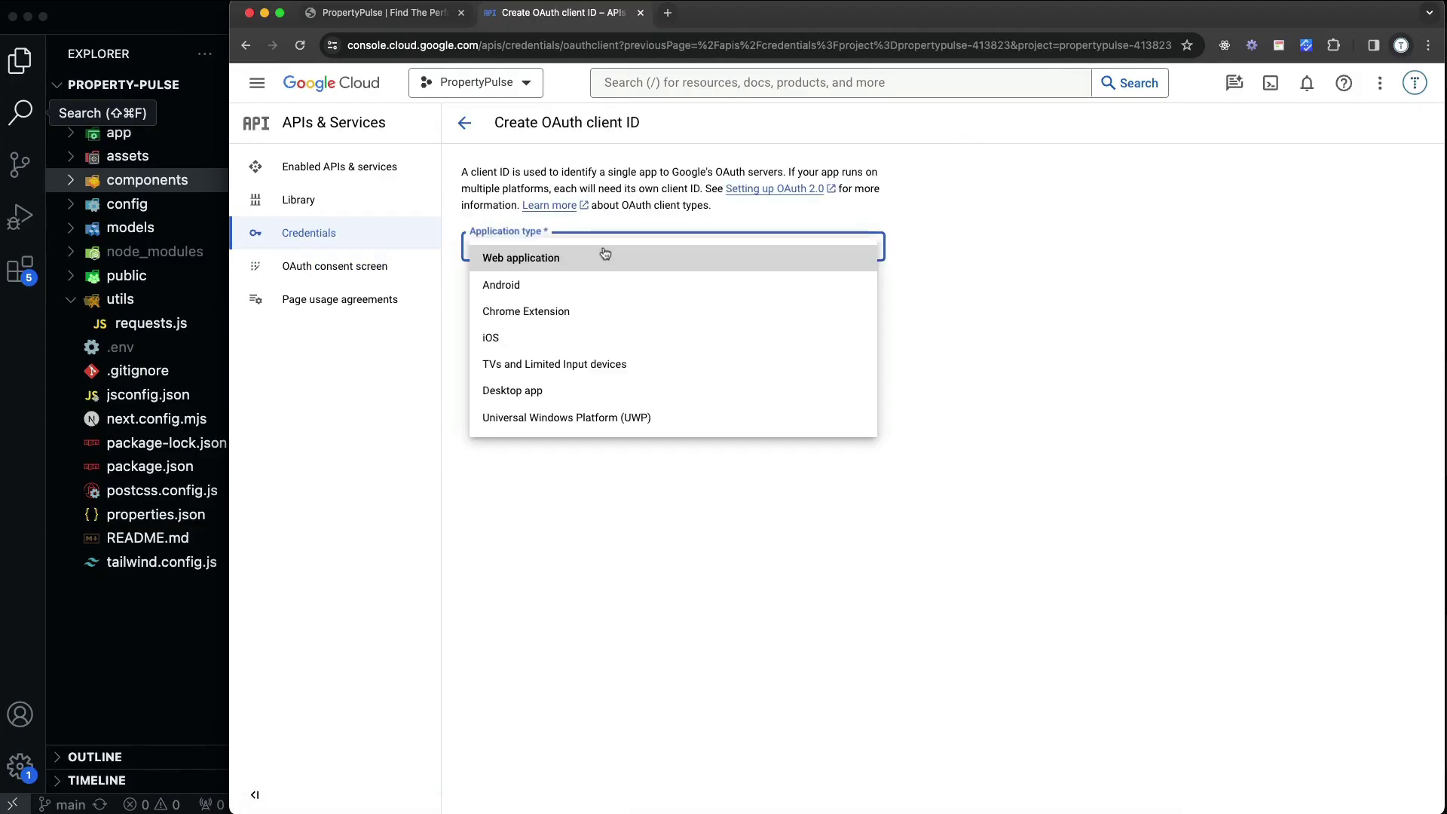
pyautogui.click(558, 264)
pyautogui.moveTo(580, 296); pyautogui.dragTo(468, 297)
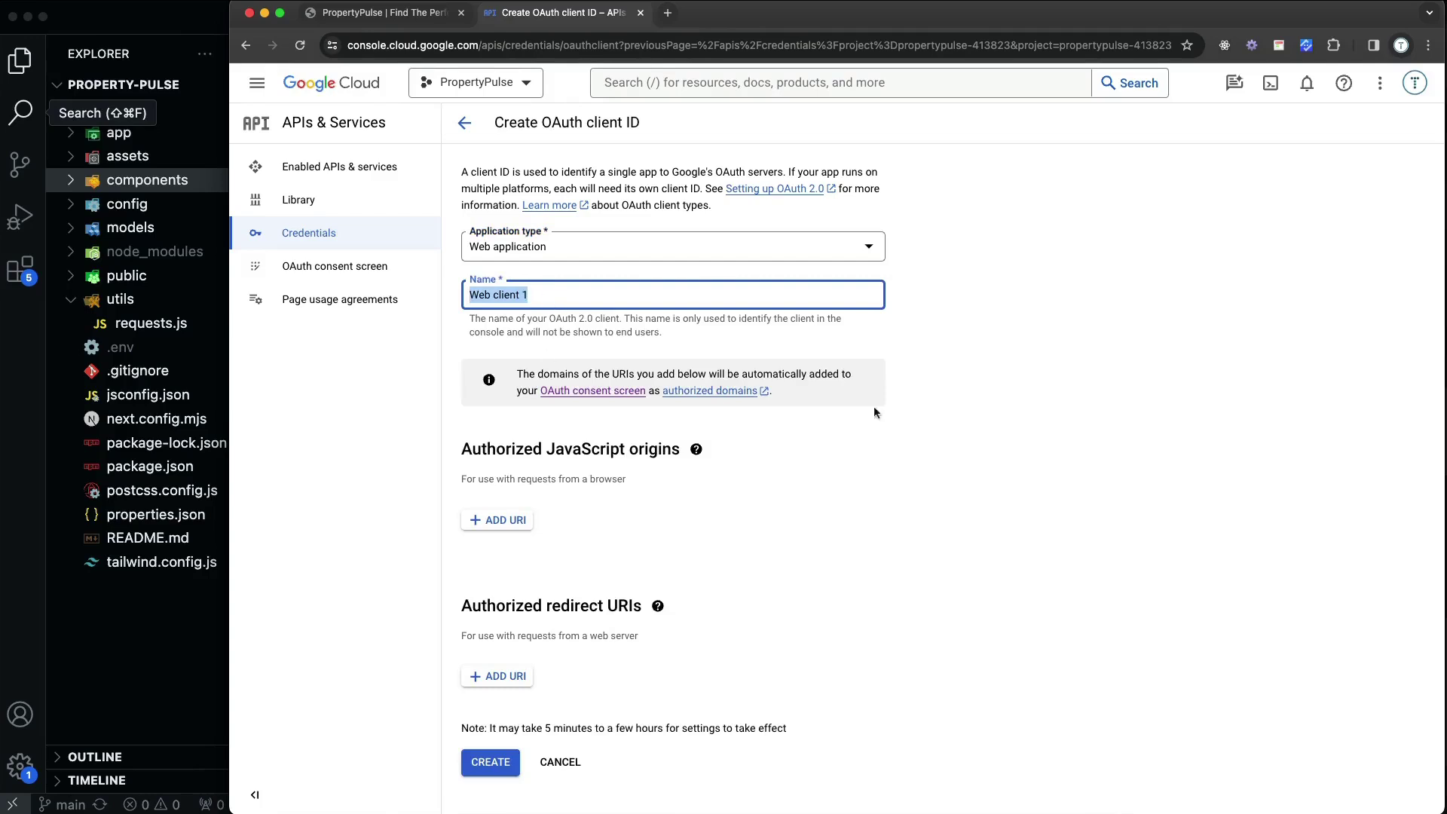
pyautogui.click(1091, 397)
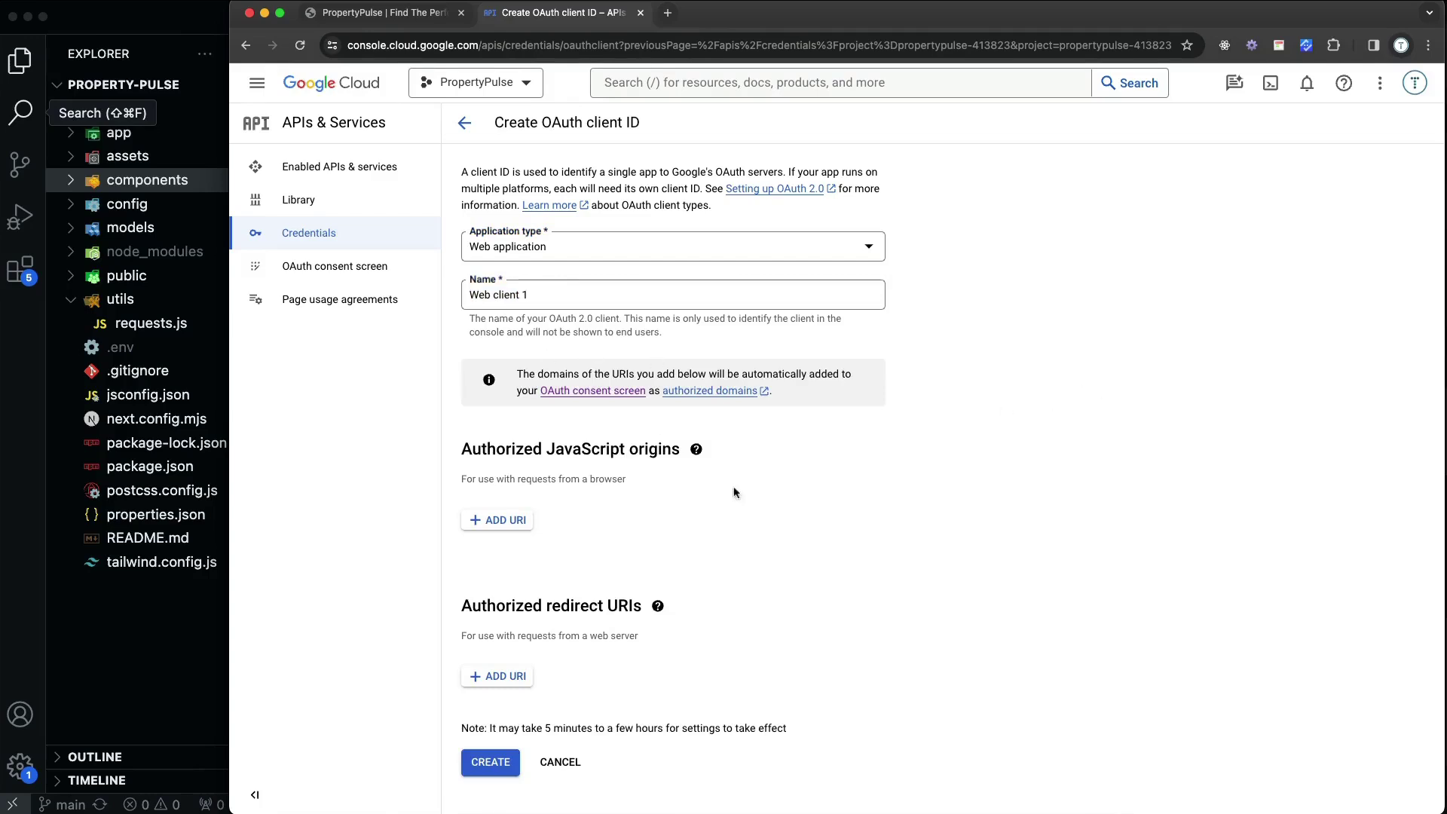
pyautogui.click(506, 521)
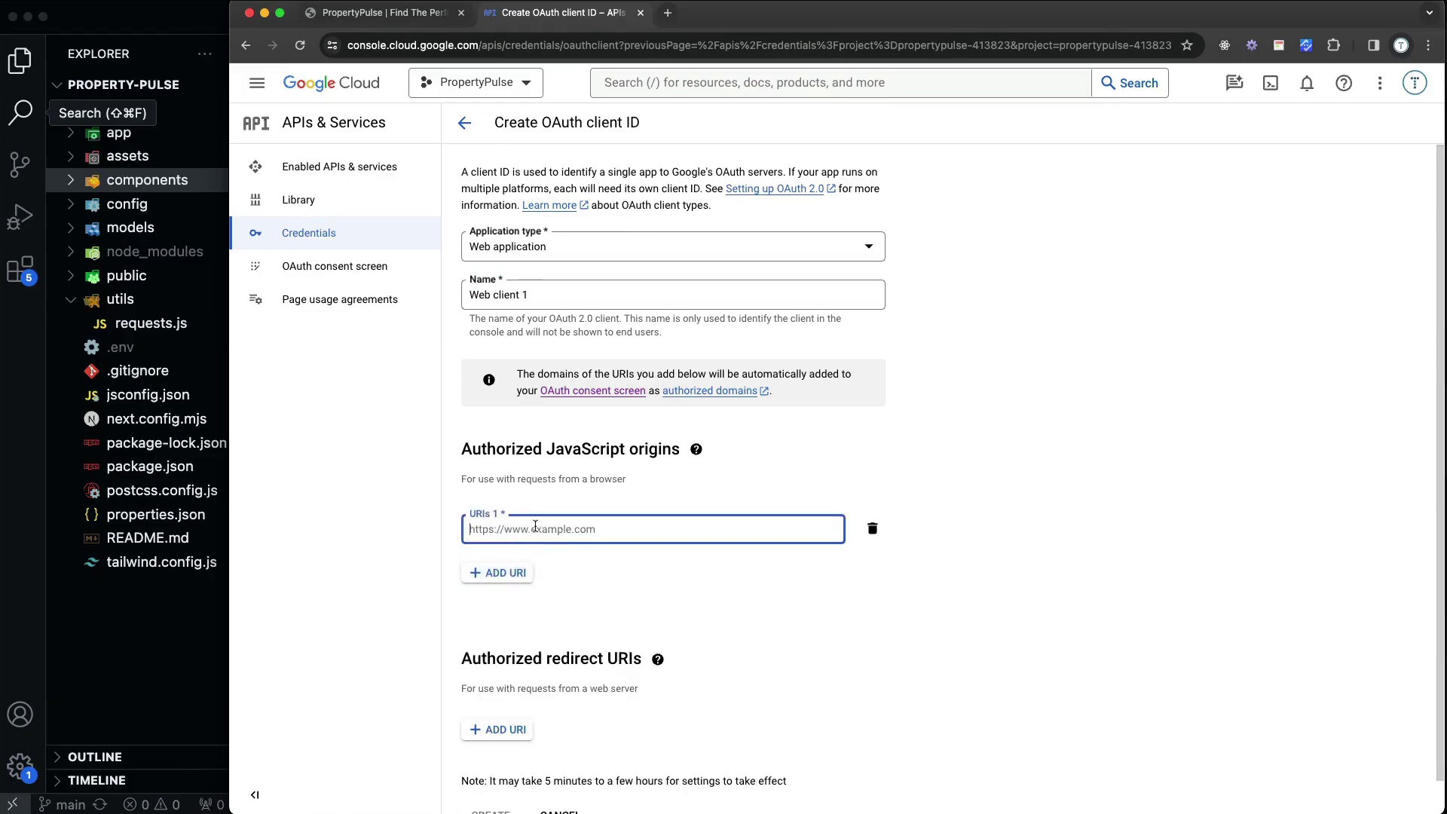
pyautogui.write('http://')
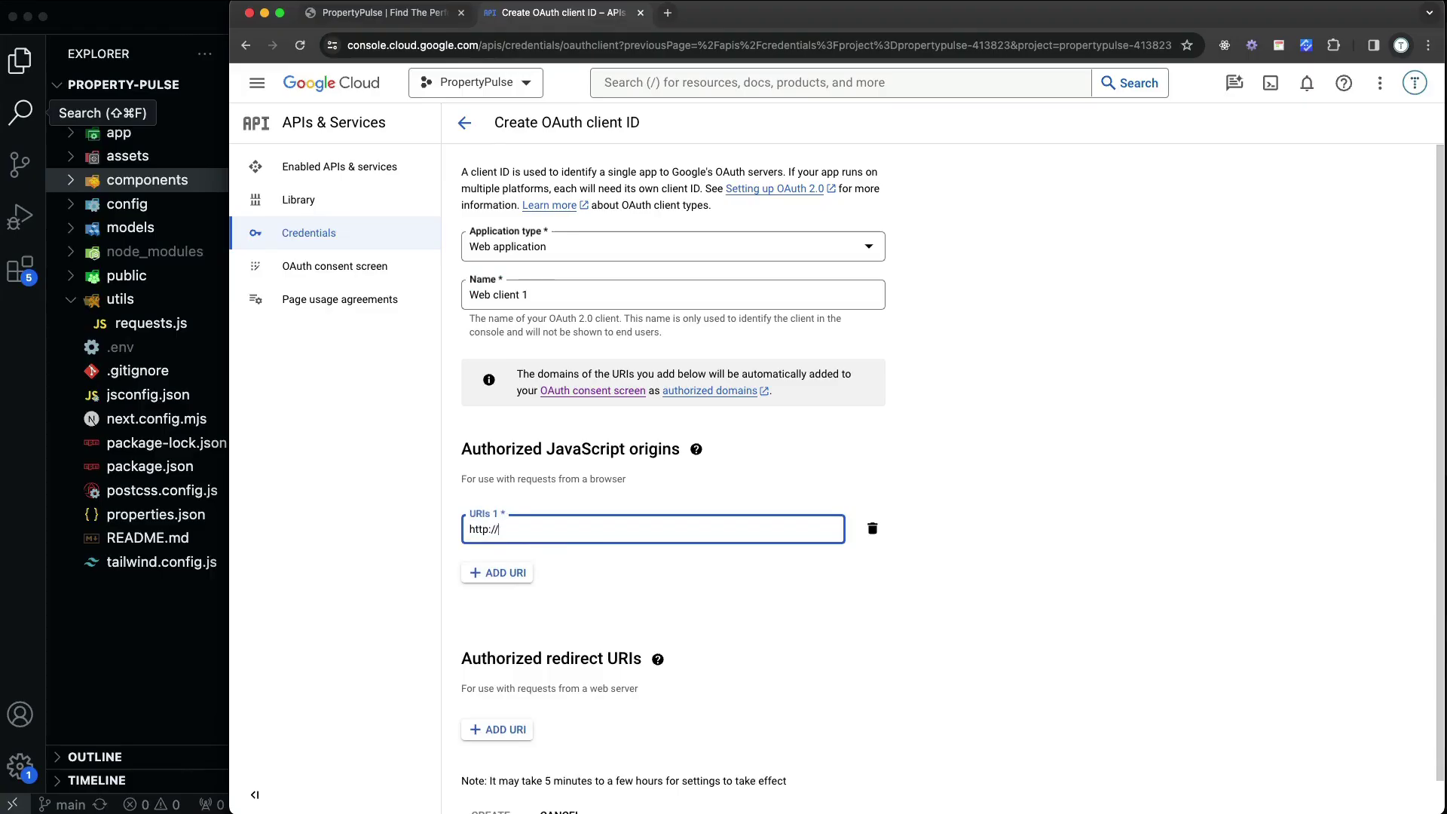
pyautogui.write('localhost')
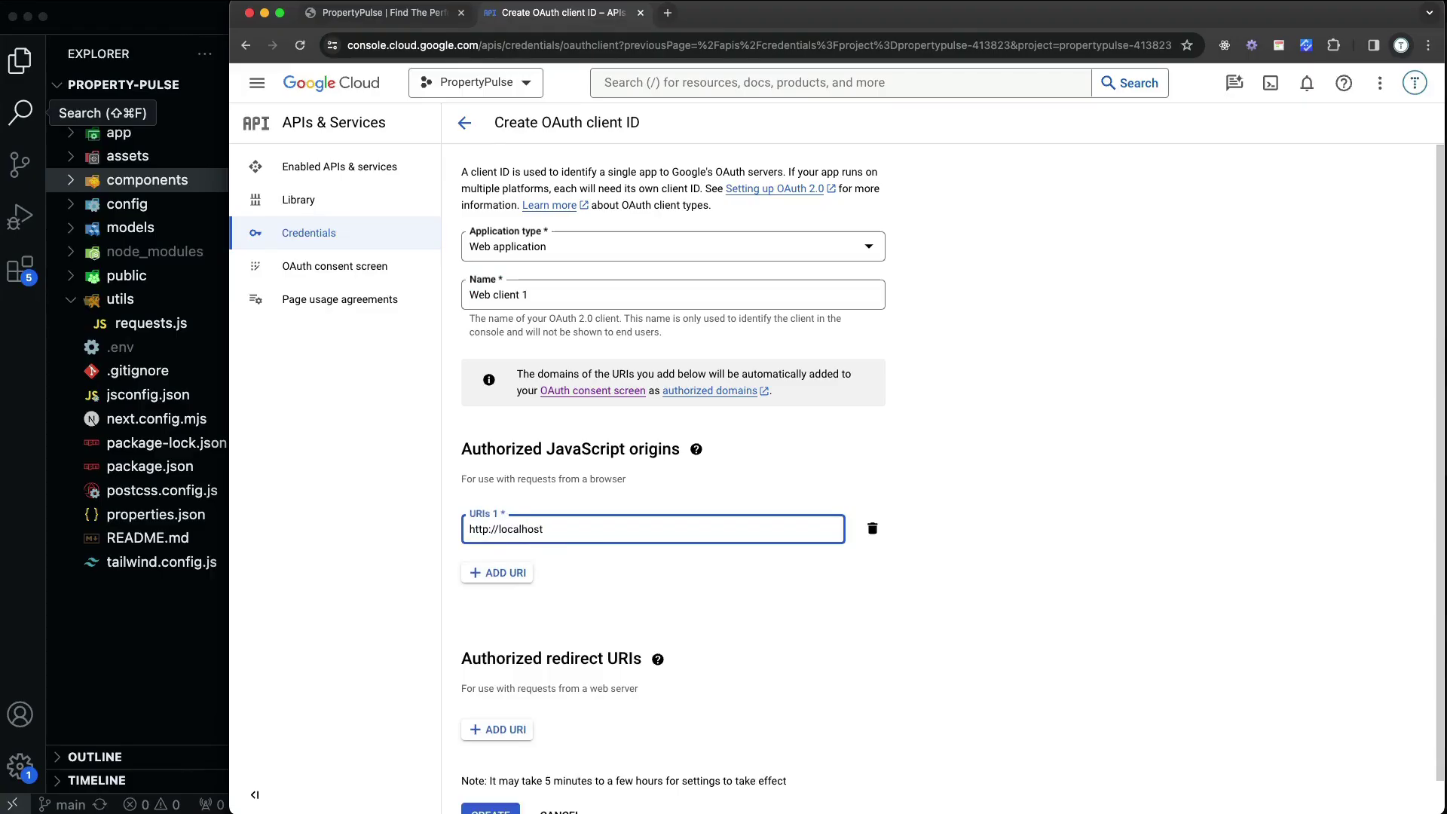
pyautogui.write(':3000')
pyautogui.click(529, 574)
pyautogui.scroll(-2, 940, 399)
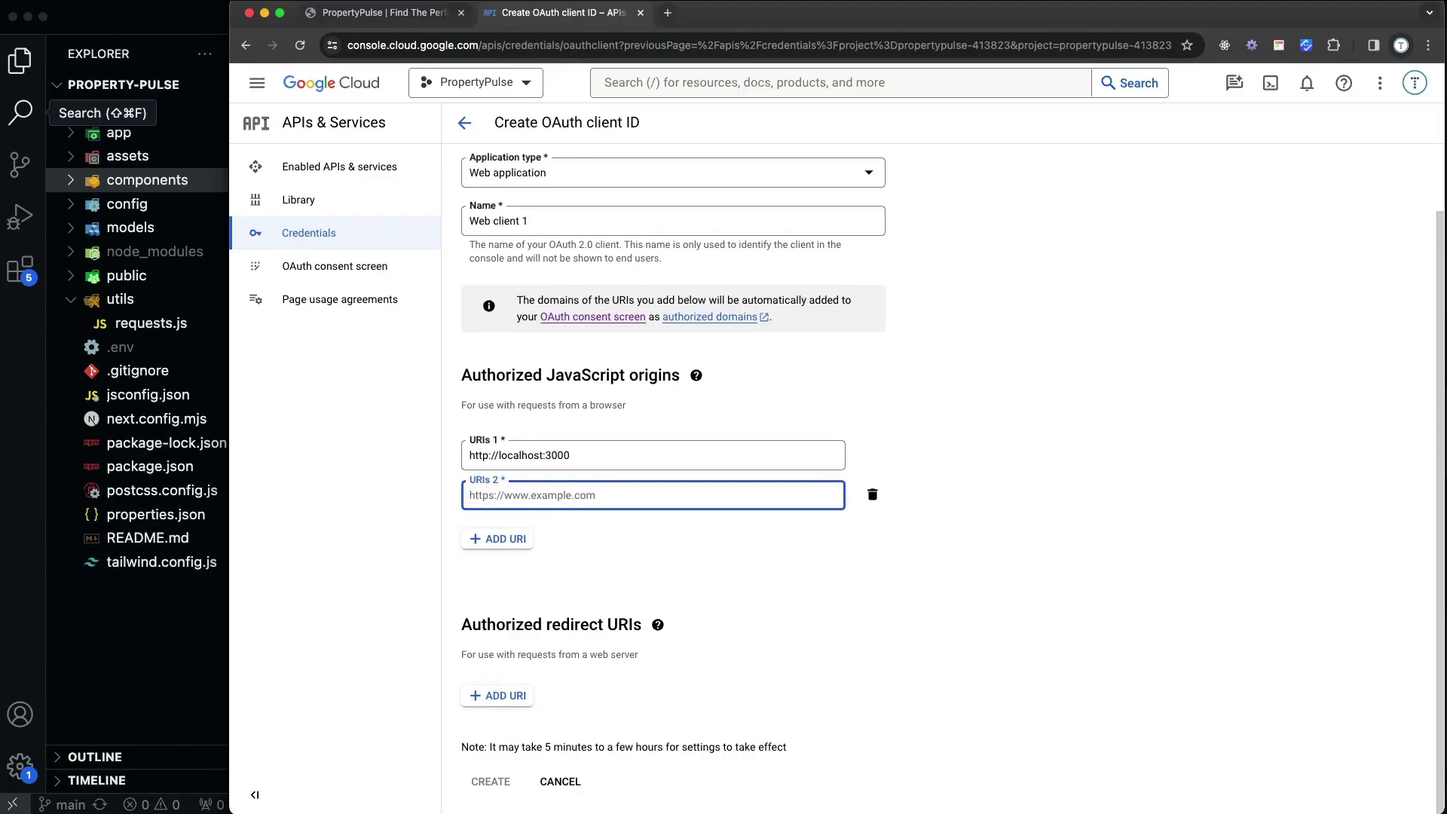
pyautogui.click(510, 695)
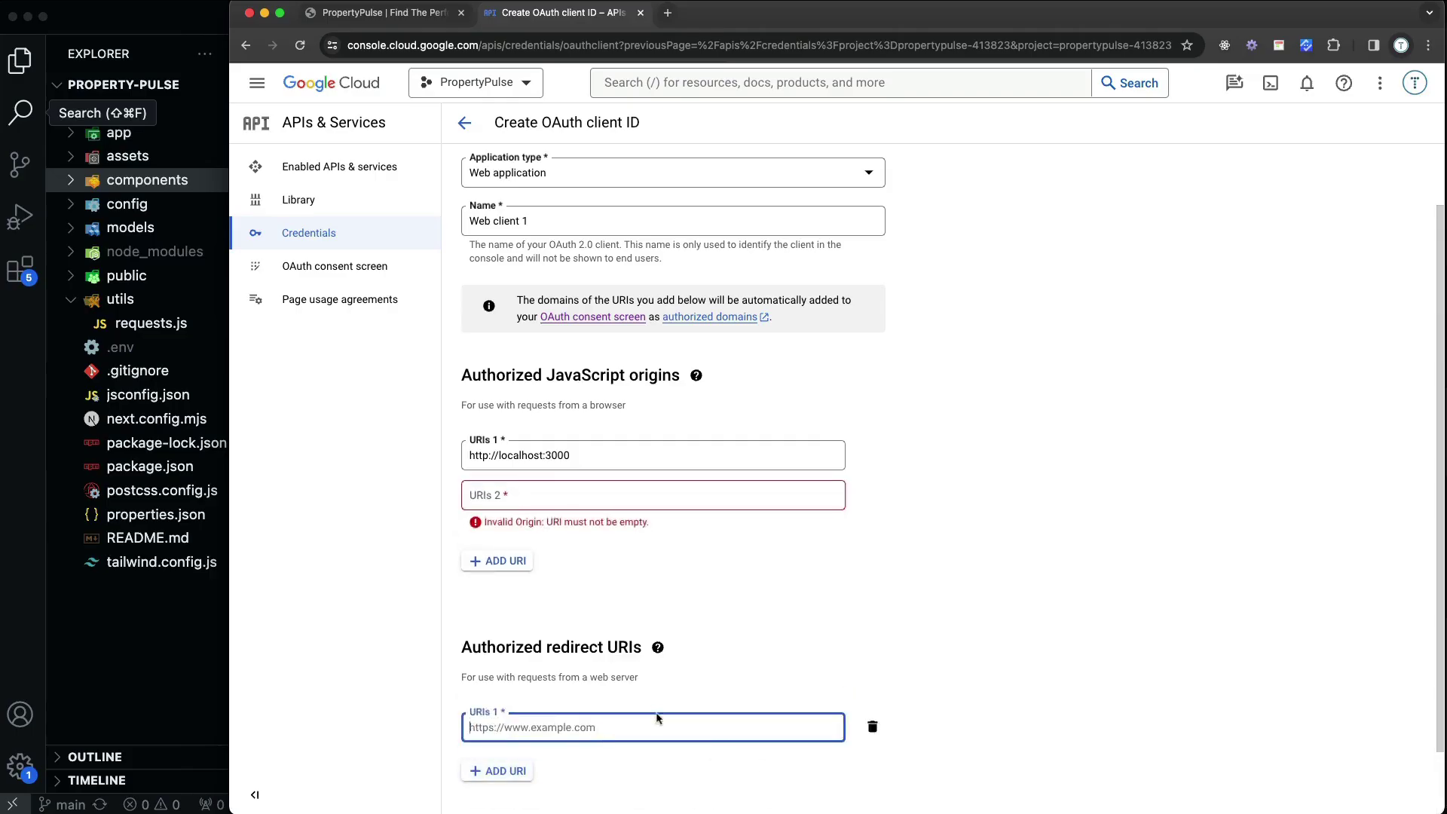
pyautogui.click(873, 495)
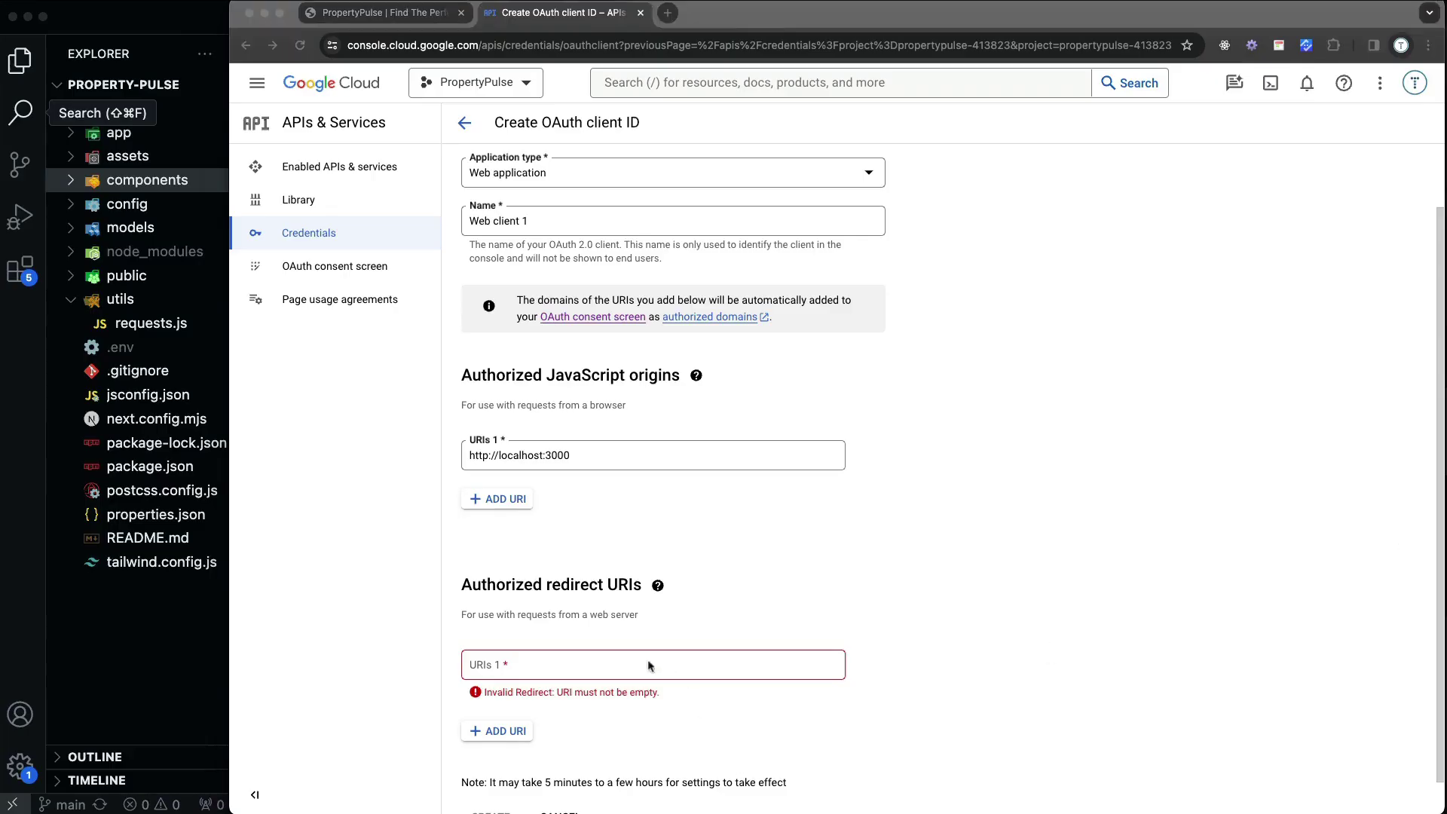
pyautogui.moveTo(585, 454); pyautogui.dragTo(430, 464)
pyautogui.press('super+c')
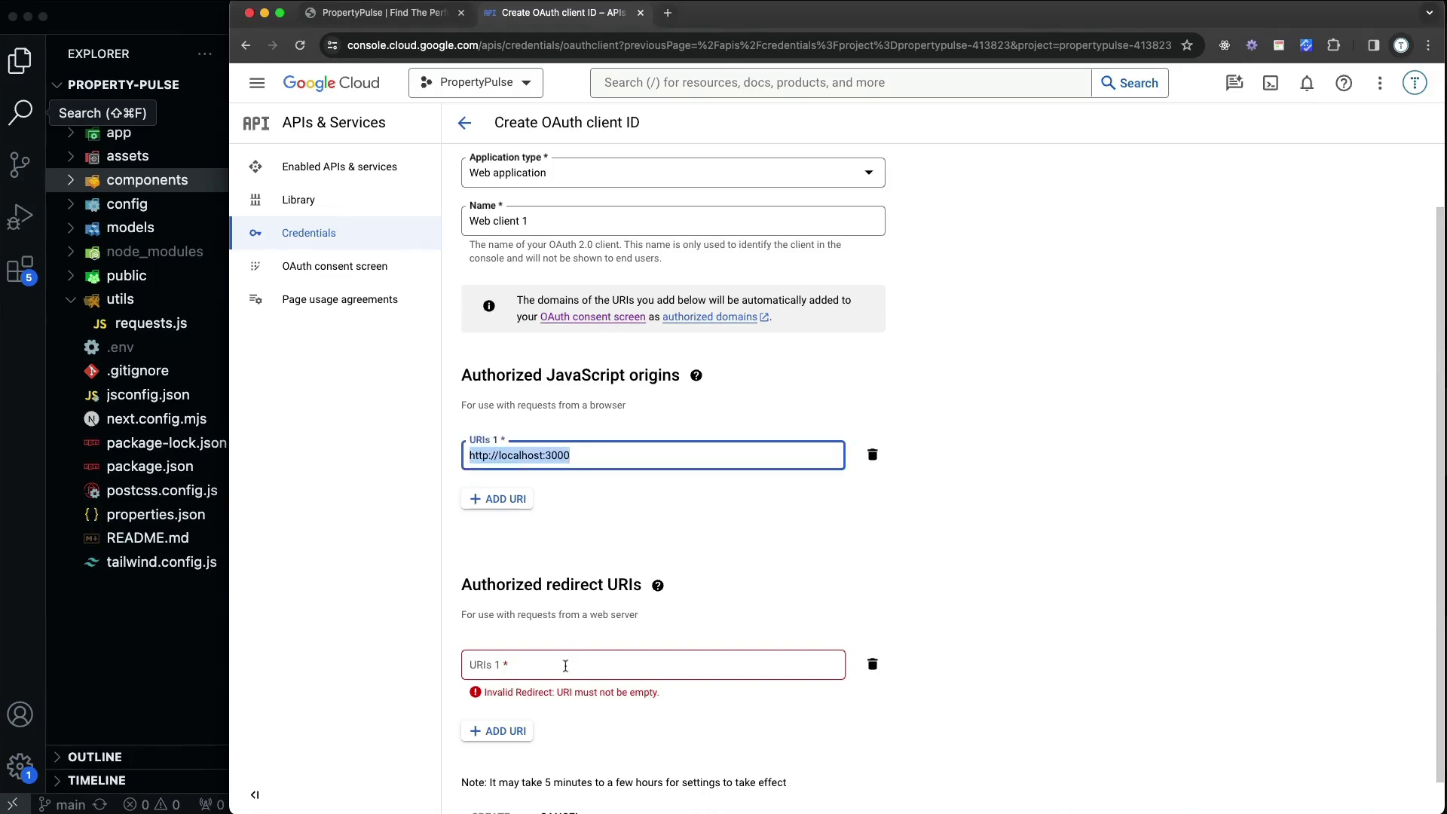
pyautogui.click(565, 665)
pyautogui.press('super+v')
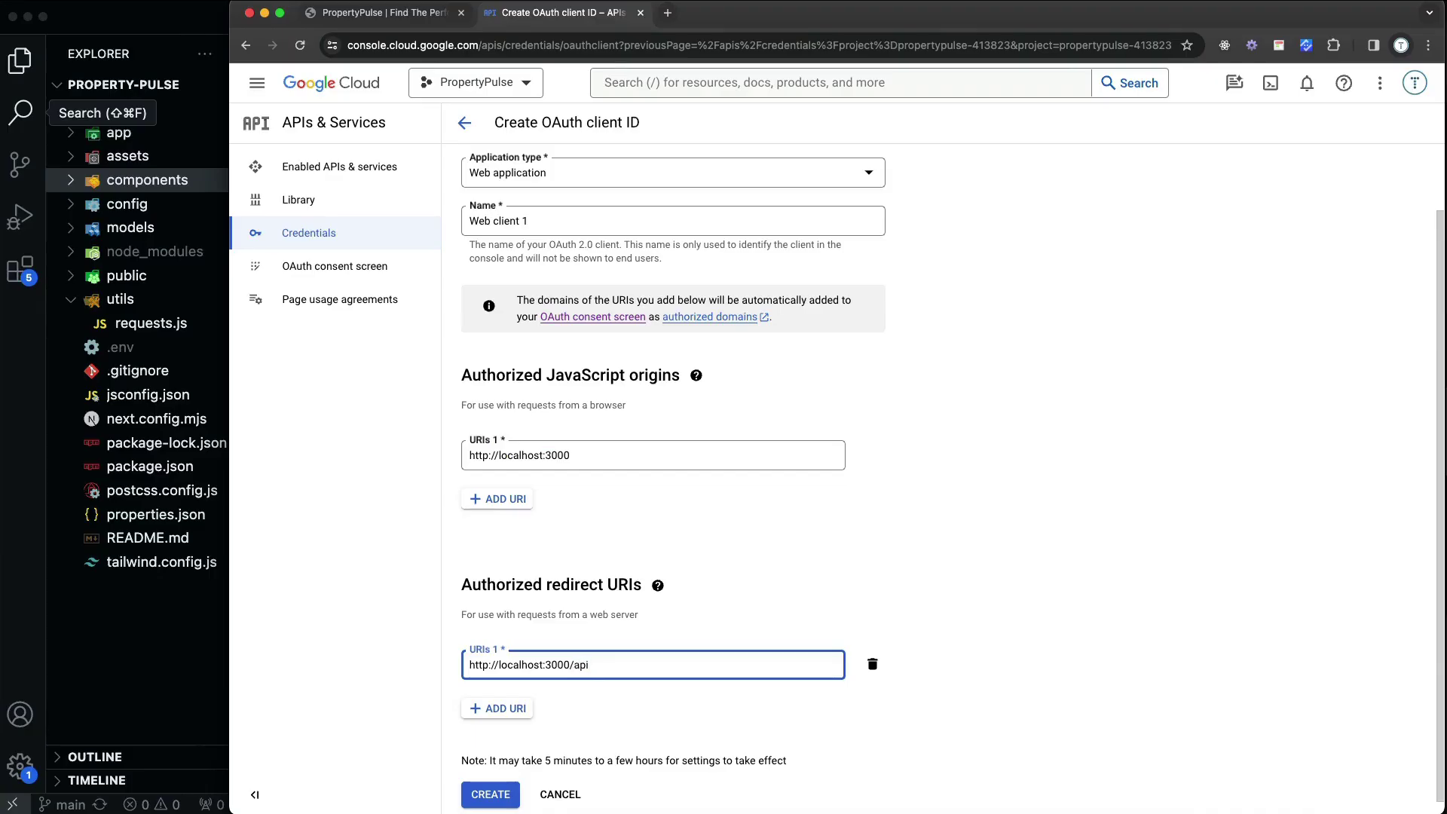
pyautogui.write('/api/callback')
pyautogui.press('BackSpace')
pyautogui.press('BackSpace')
pyautogui.press('BackSpace')
pyautogui.press('BackSpace')
pyautogui.press('BackSpace')
pyautogui.press('BackSpace')
pyautogui.press('BackSpace')
pyautogui.press('BackSpace')
pyautogui.press('BackSpace')
pyautogui.write('auth/callback/')
# Remove the extra empty redirect URI row and create the OAuth client
pyautogui.click(507, 708)
pyautogui.scroll(-1, 965, 505)
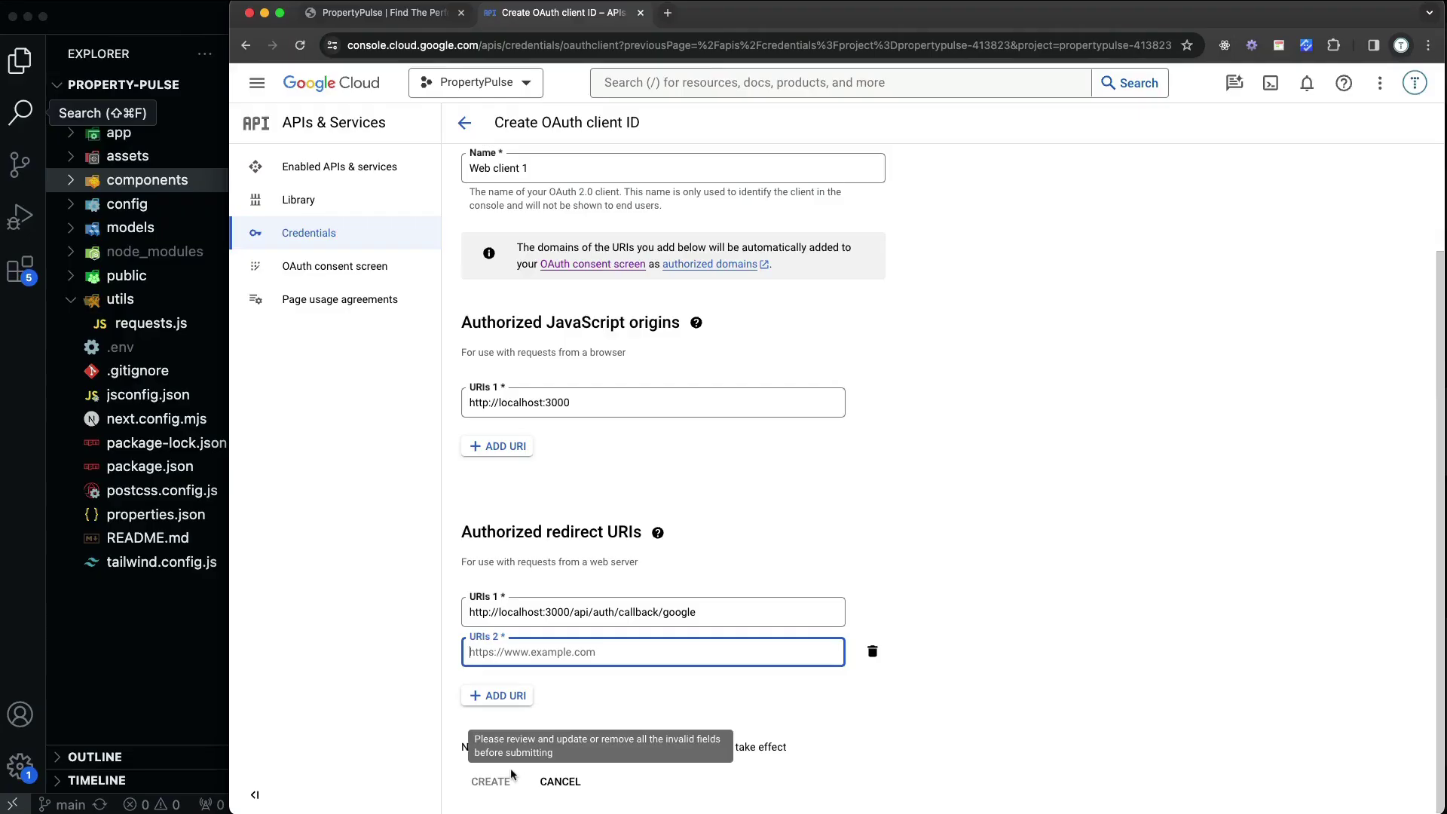
pyautogui.scroll(3, 814, 501)
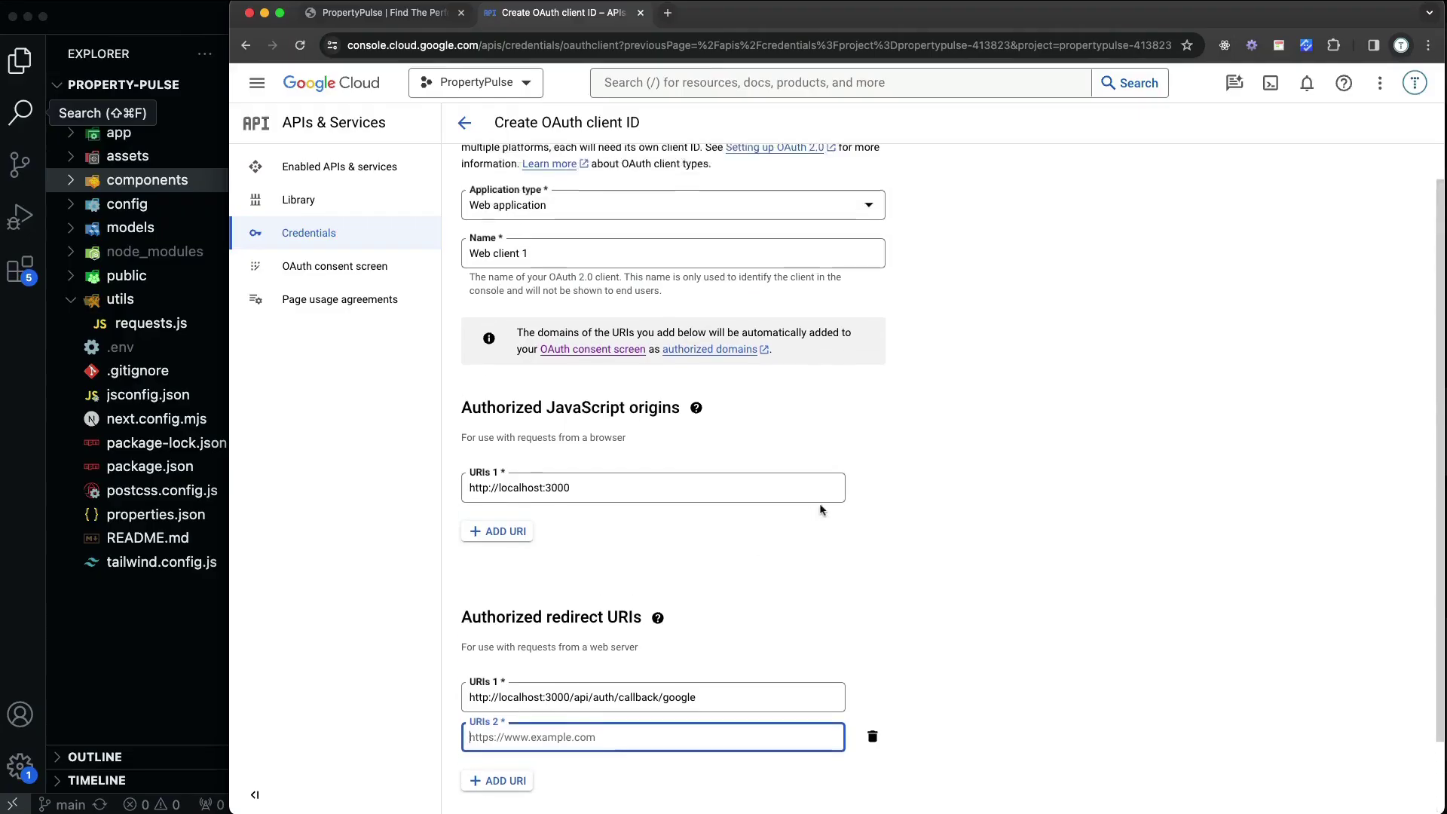
pyautogui.scroll(-2, 820, 512)
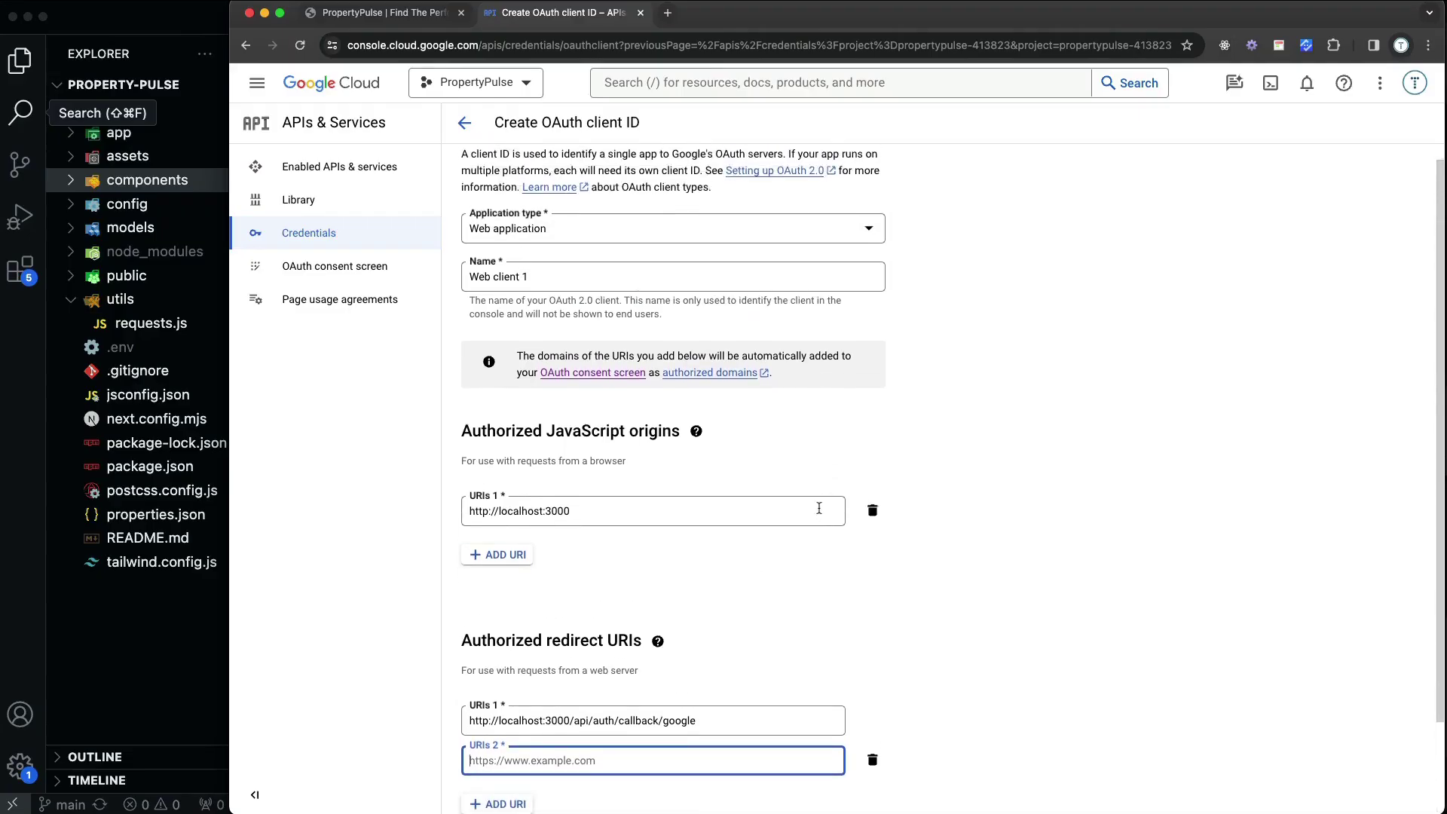
pyautogui.click(871, 728)
pyautogui.scroll(-1, 829, 678)
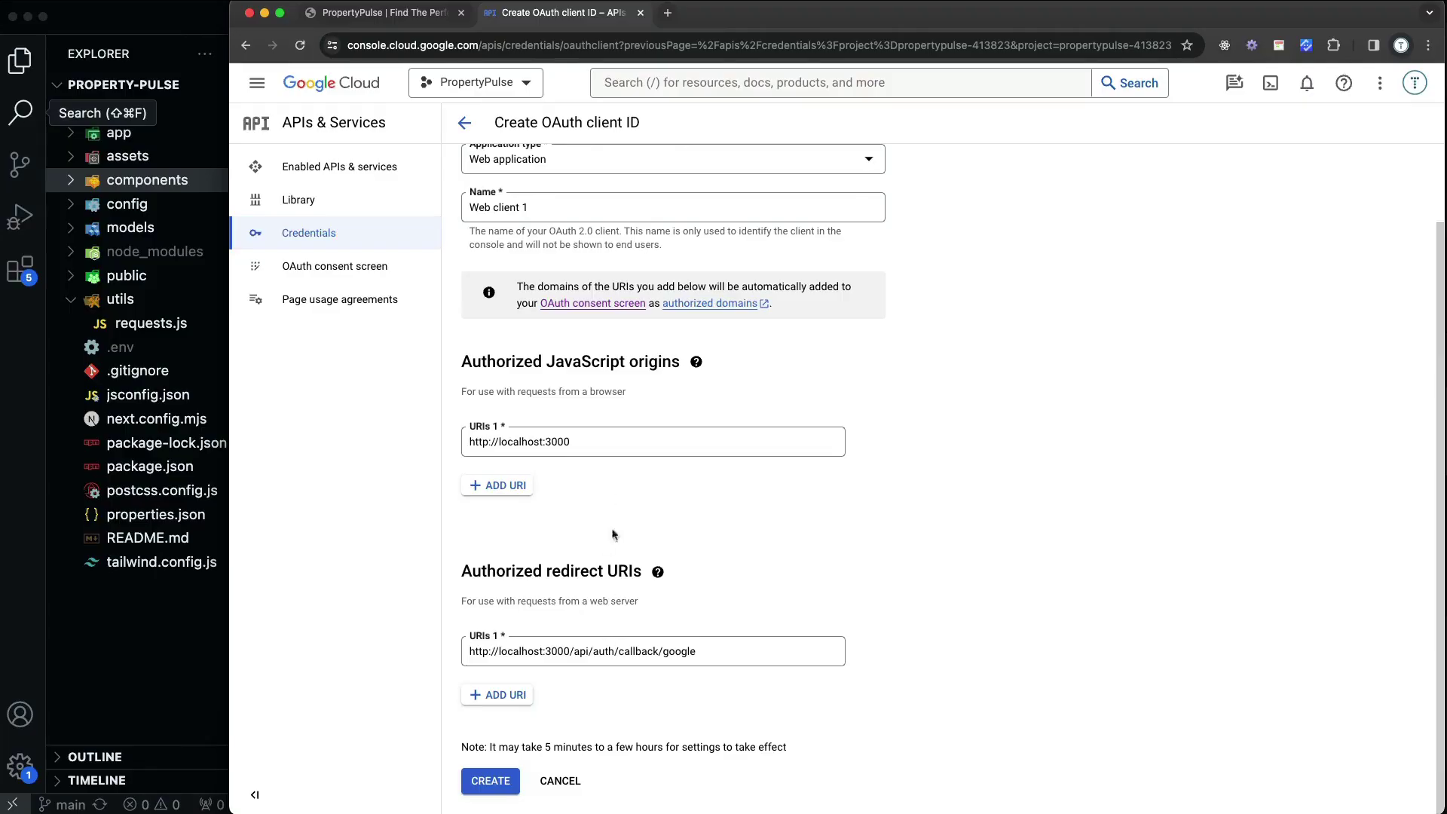
pyautogui.click(490, 780)
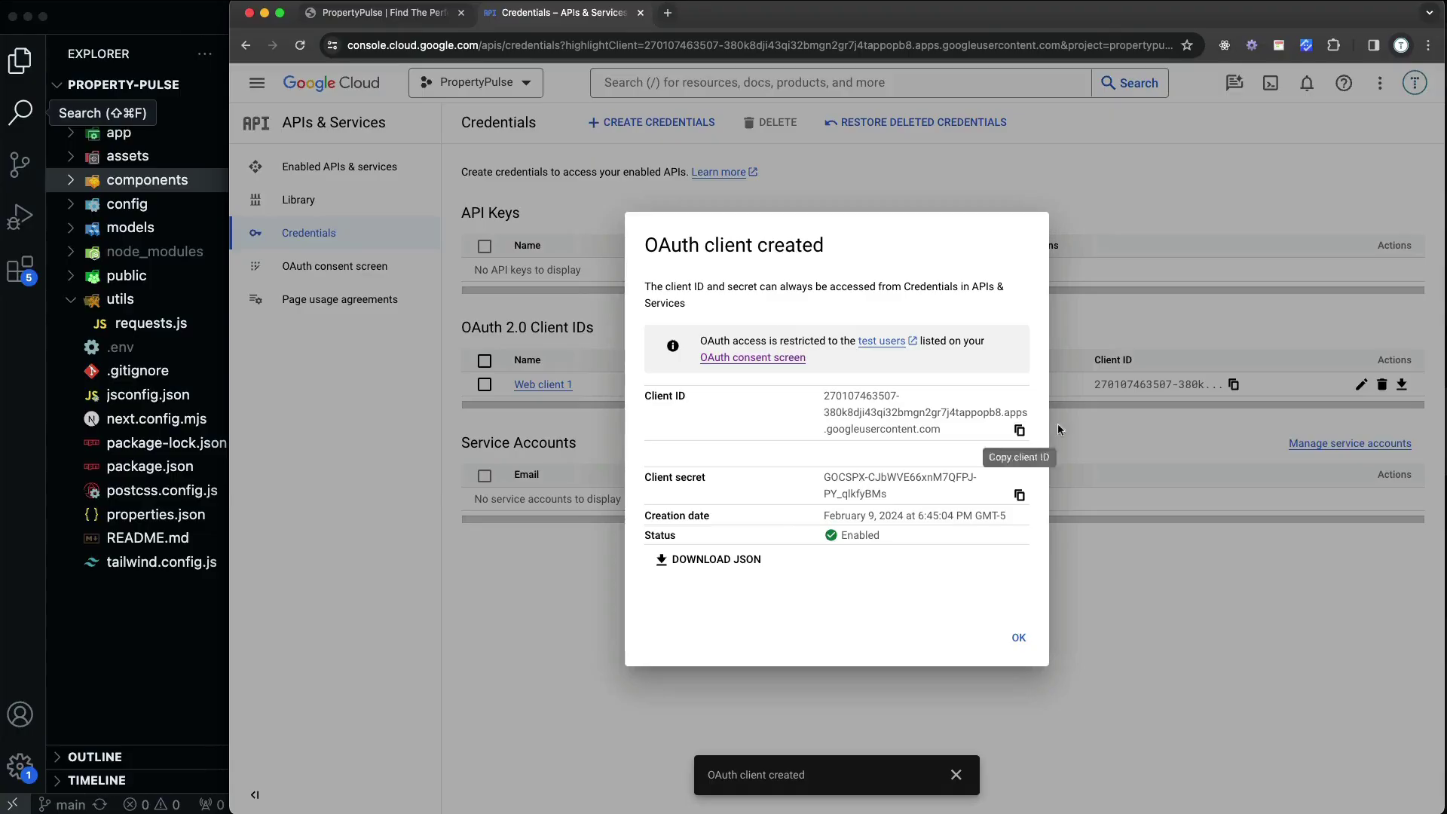
# Copy Web client 1's client ID and switch to the code editor showing .env
pyautogui.click(1020, 432)
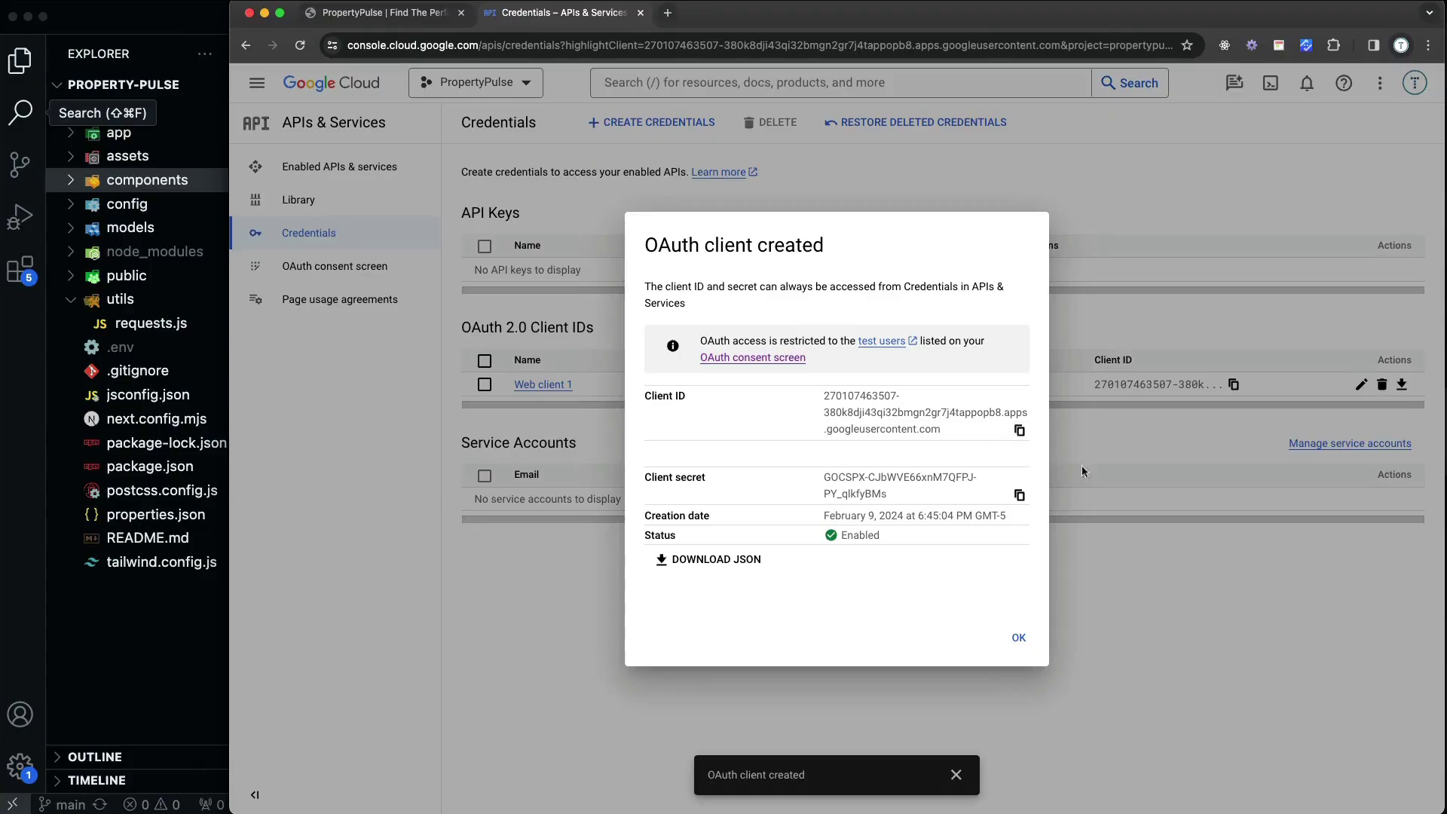
pyautogui.click(144, 27)
# In .env, add a GOOGLE_CLIENT_ID= line after line 3 holding the pasted client ID
pyautogui.click(121, 346)
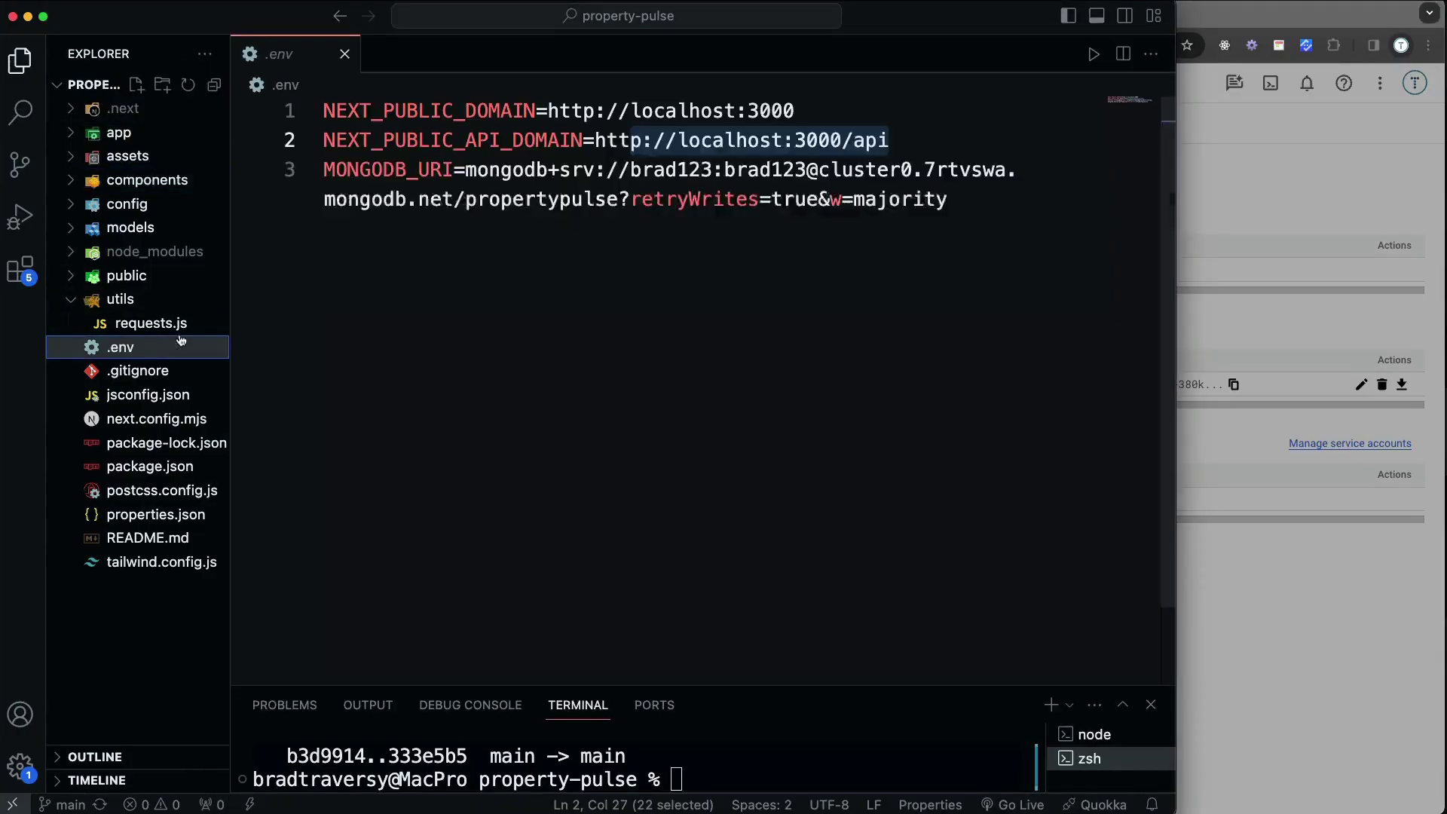
pyautogui.click(965, 196)
pyautogui.press('Return')
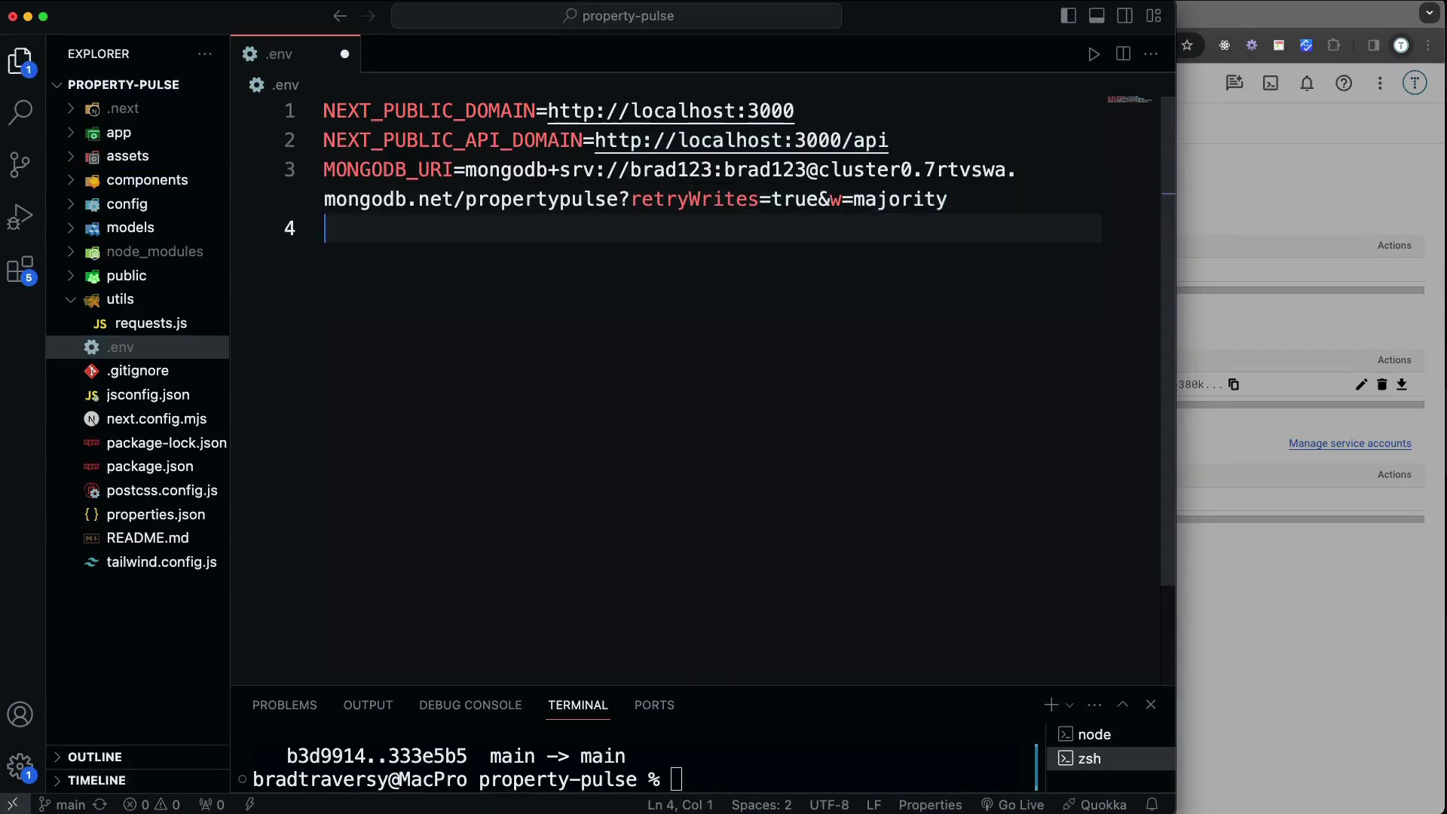
pyautogui.write('GOOGLE_CLIENT_ID')
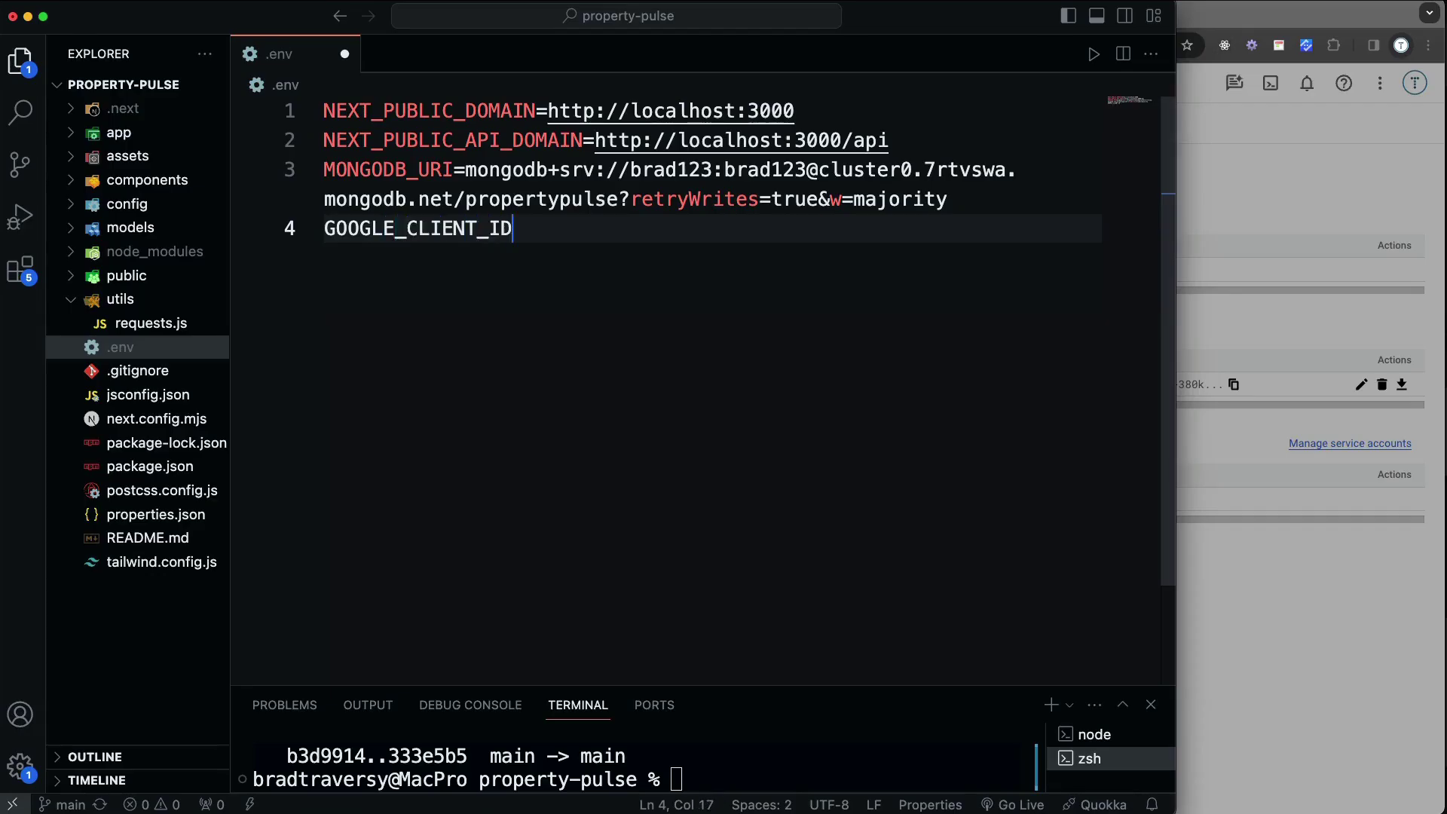
pyautogui.write('=')
pyautogui.press('super+v')
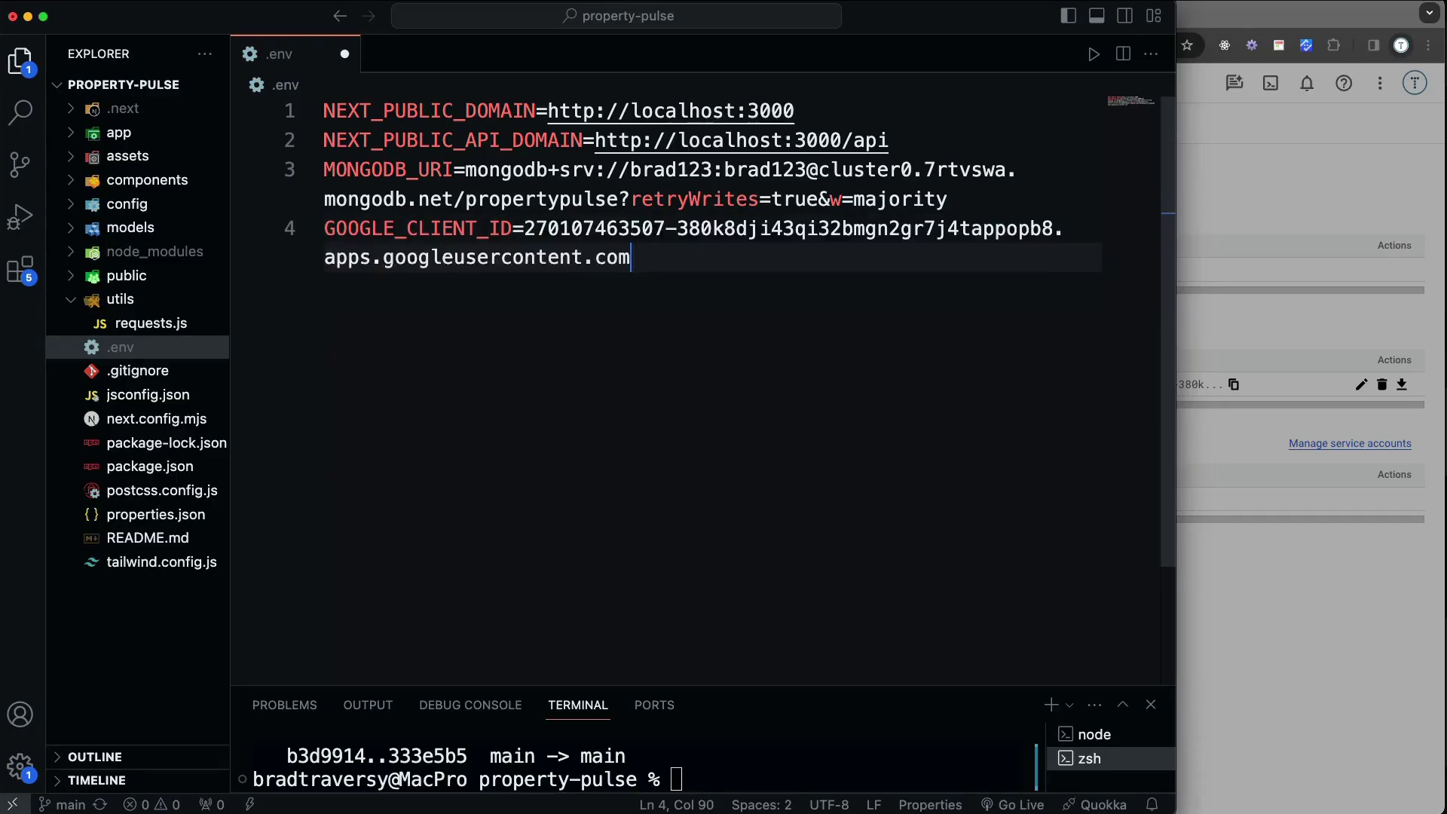
# Start a new line below it reading GOOGLE_CLIENT_SECRET=
pyautogui.press('Return')
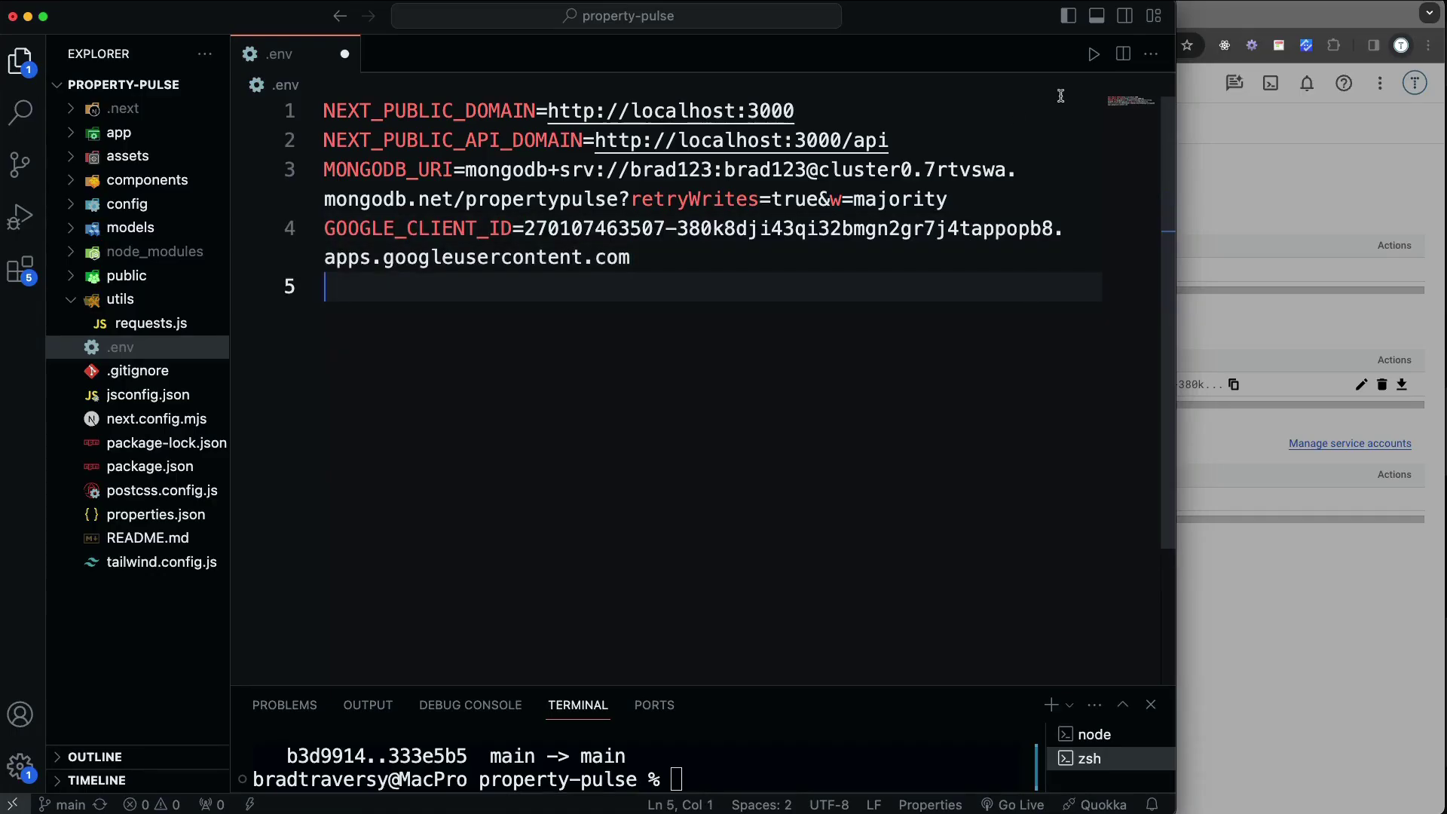
pyautogui.write('GOOLE')
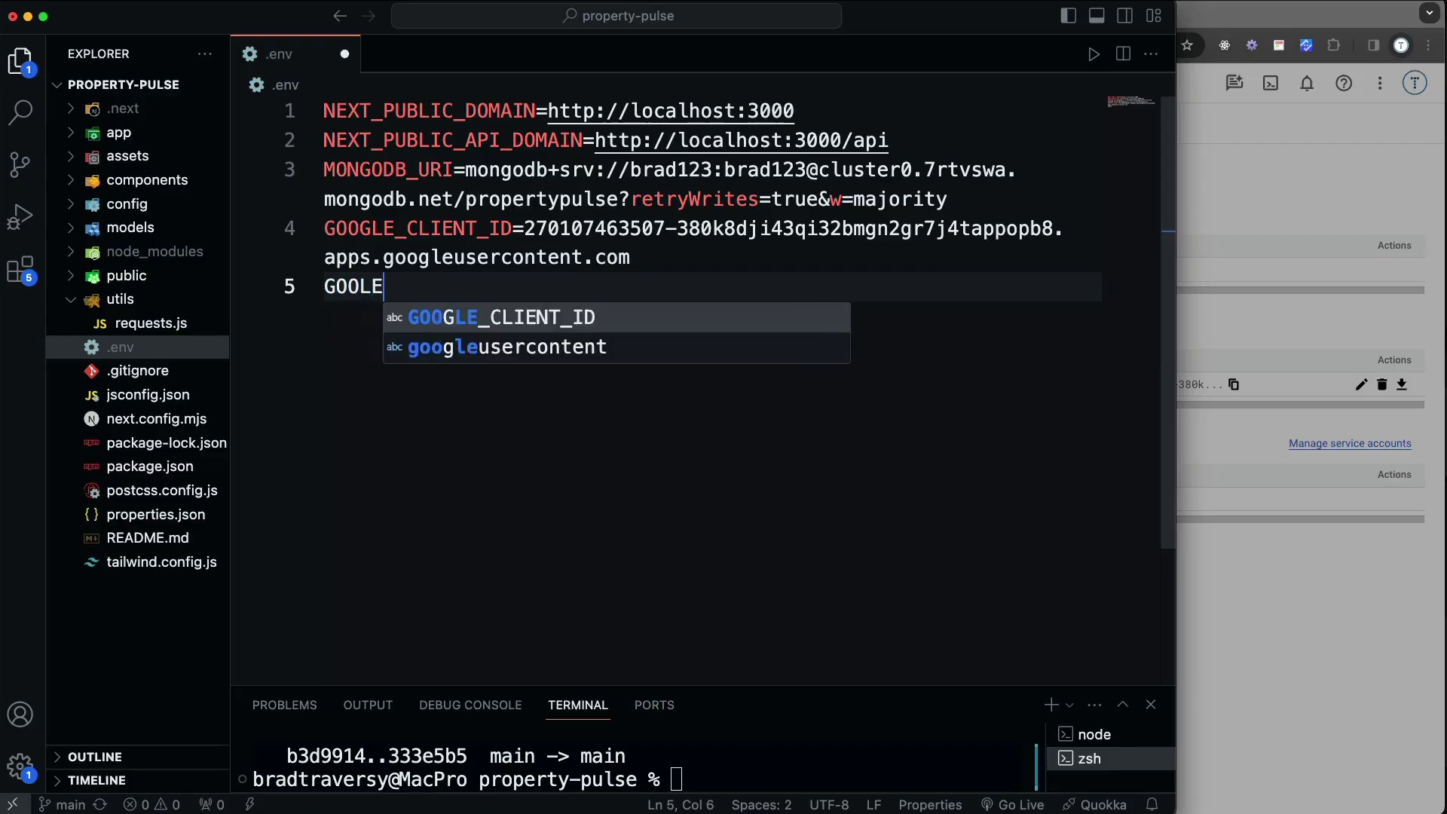
pyautogui.press('BackSpace')
pyautogui.press('BackSpace')
pyautogui.write('GLE_CLIEN')
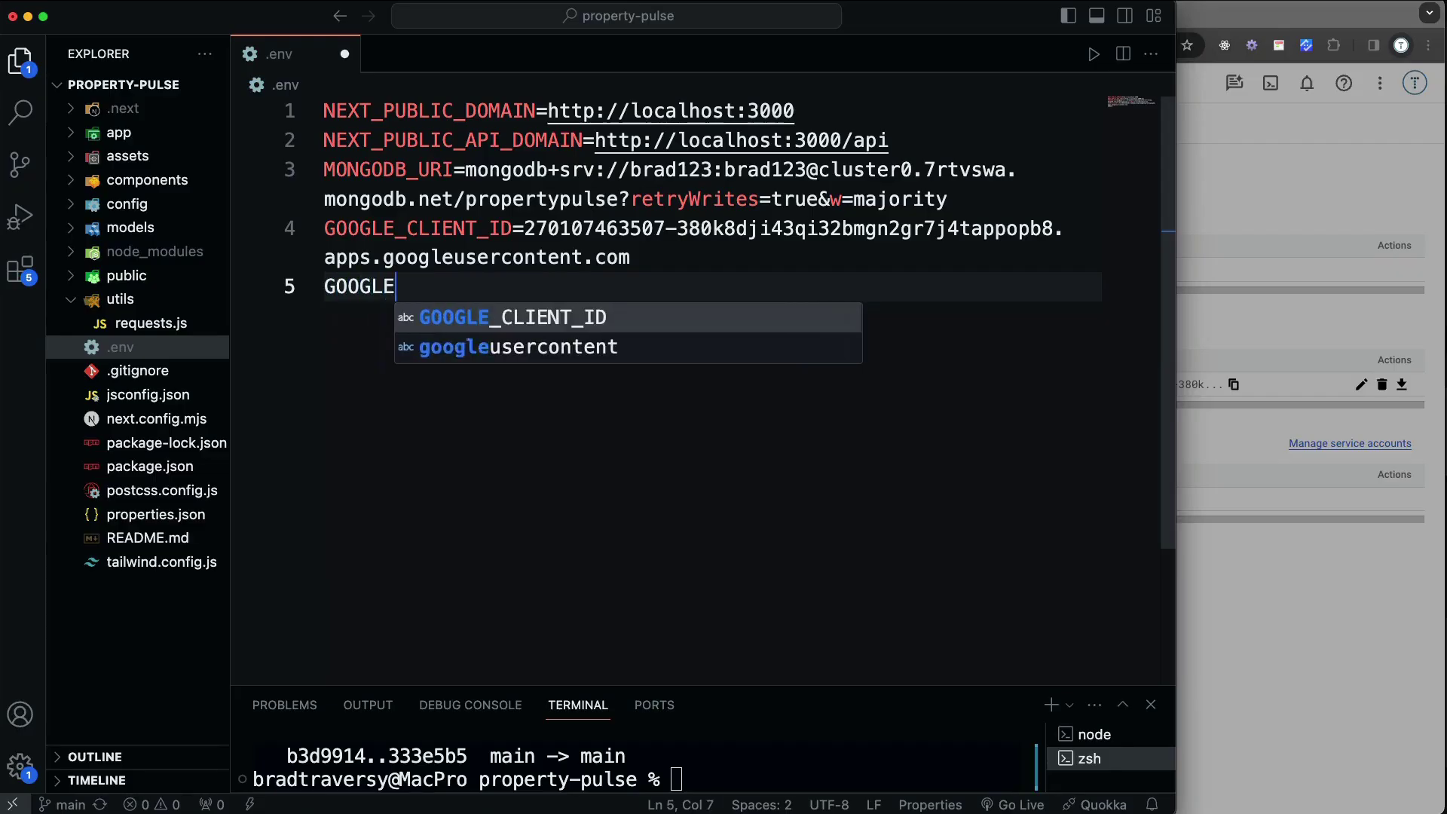
pyautogui.write('T_')
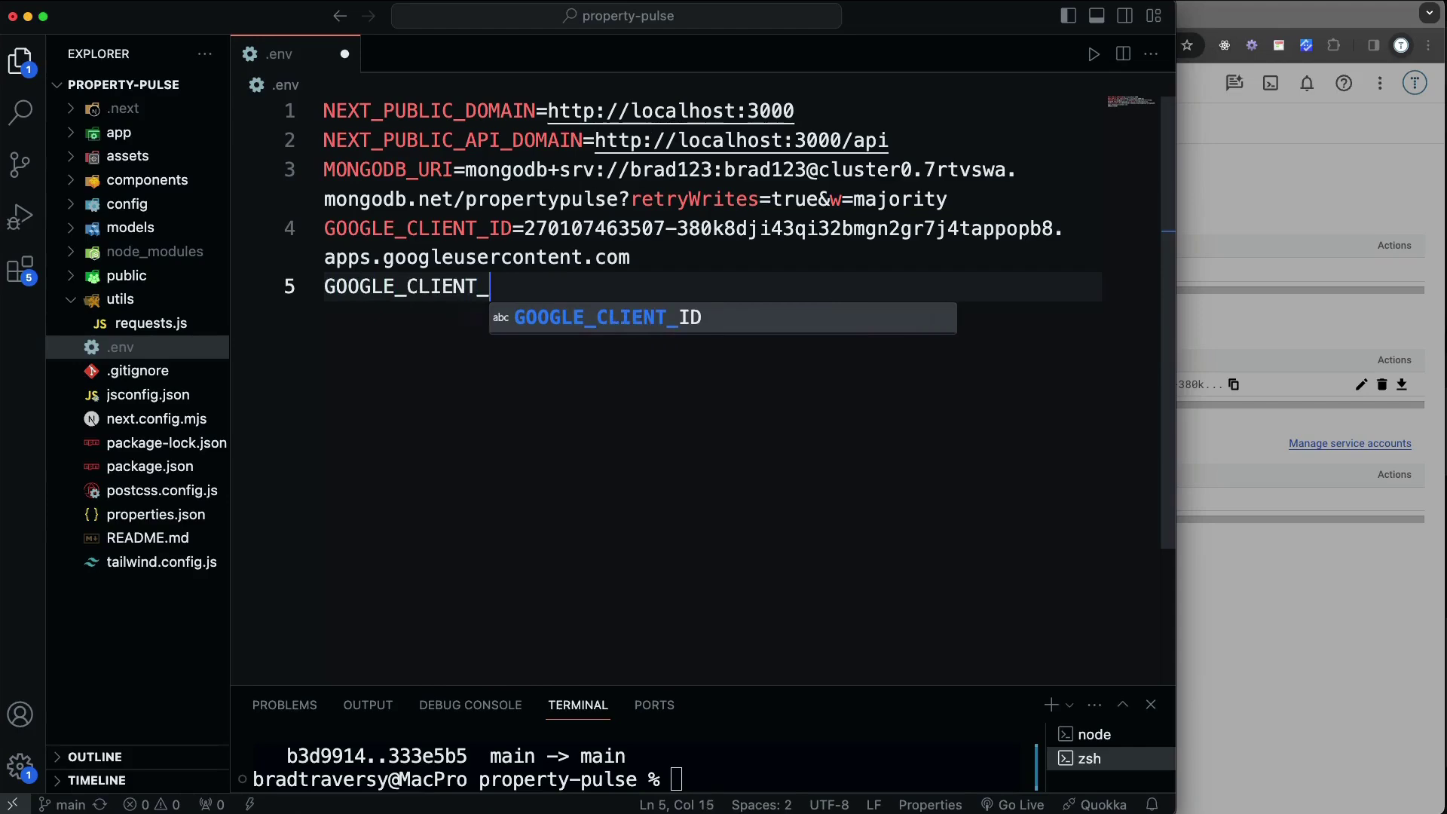
pyautogui.write('SECRET=')
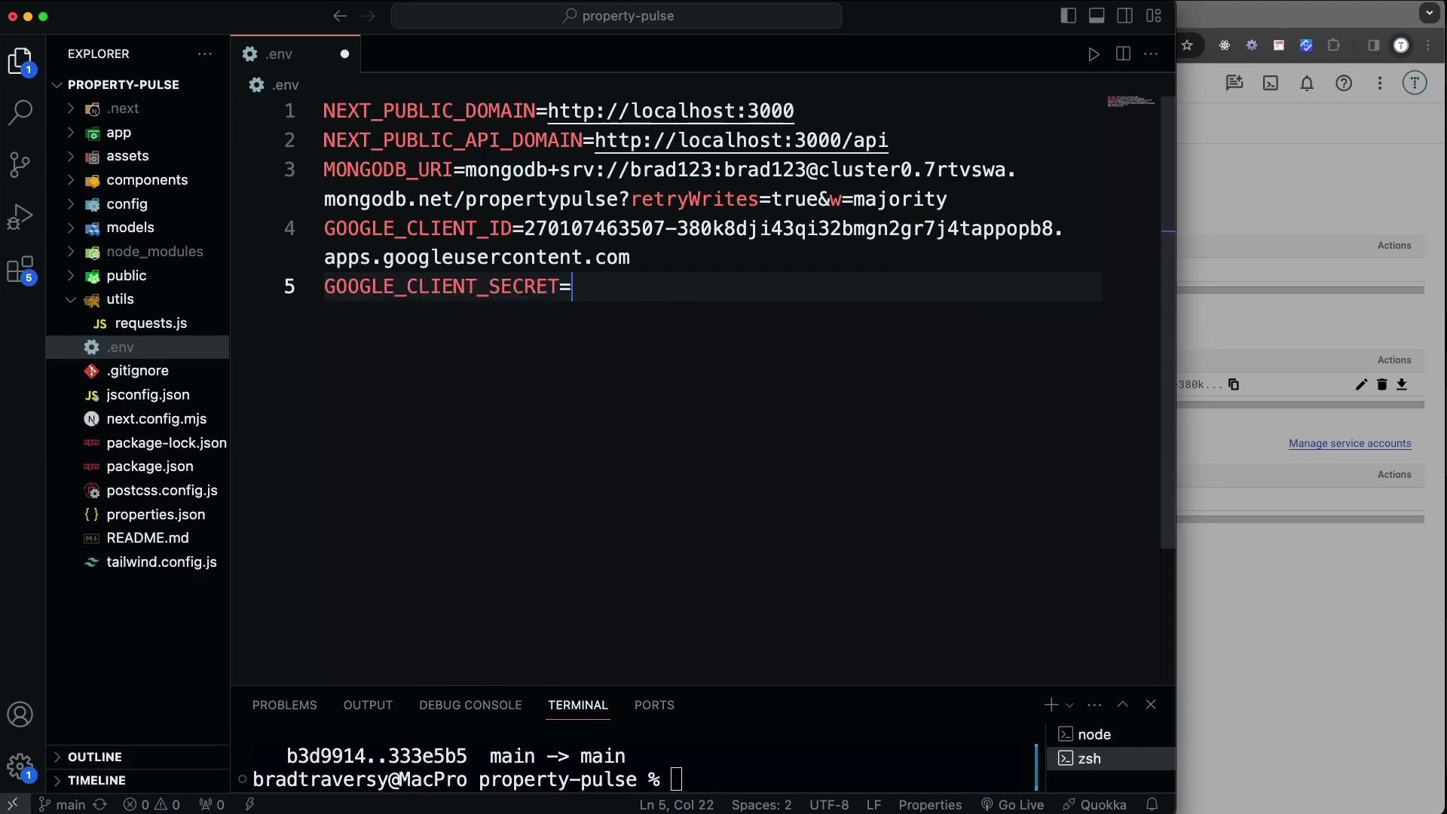
# Copy the client secret from the OAuth client details and paste it after GOOGLE_CLIENT_SECRET= in .env
pyautogui.click(1187, 444)
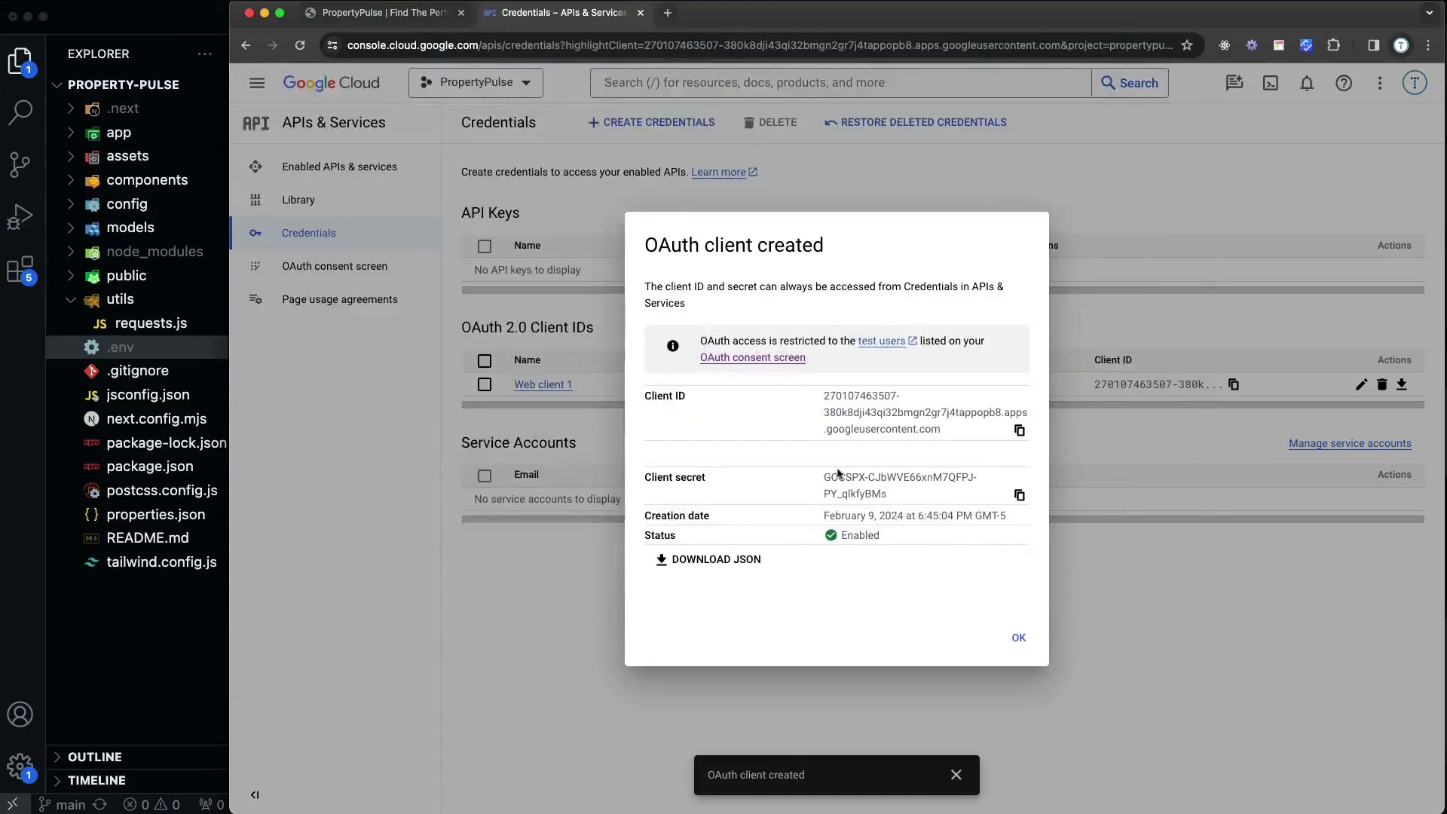
pyautogui.click(1019, 495)
pyautogui.press('super+Tab')
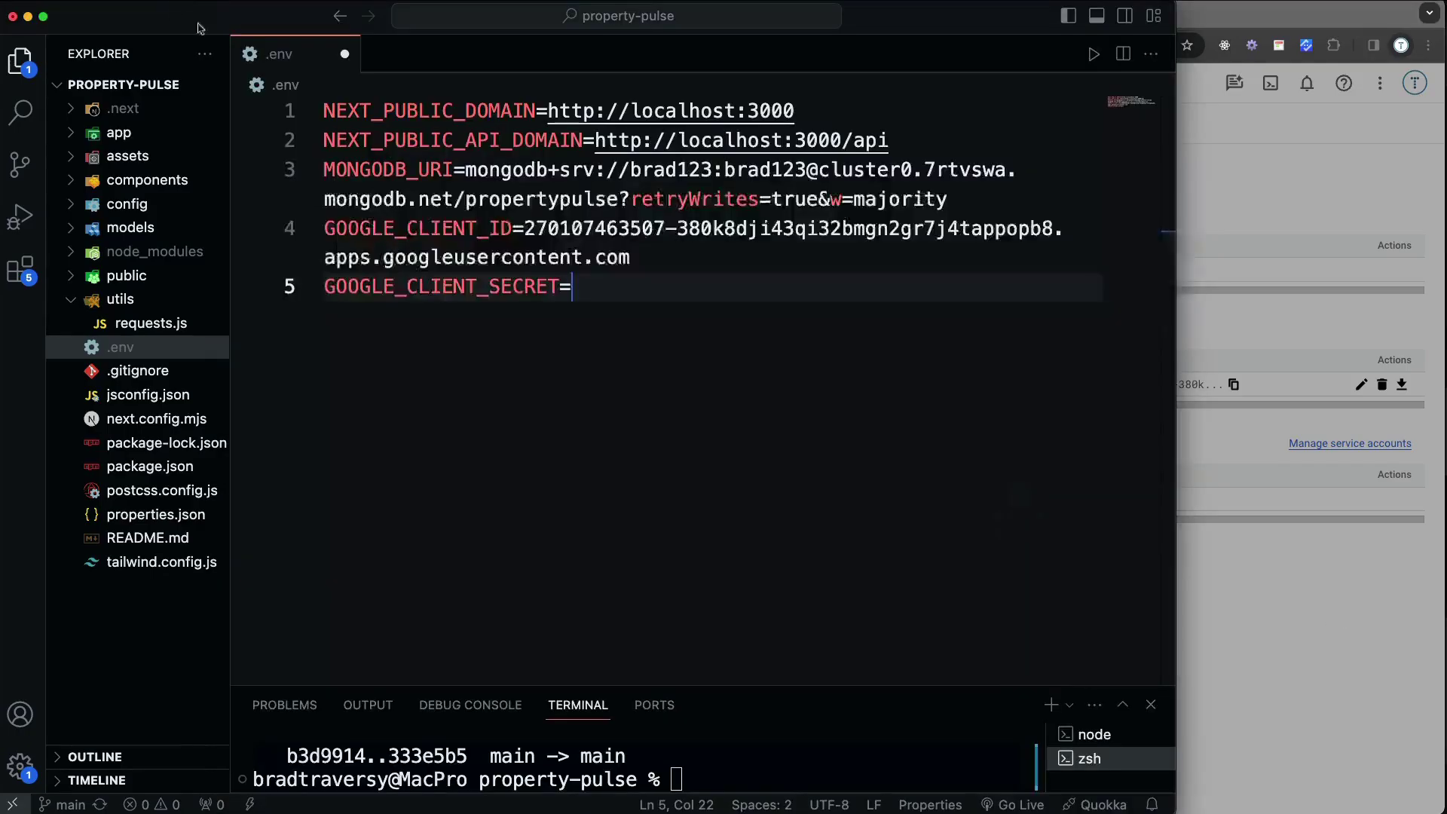
pyautogui.press('super+v')
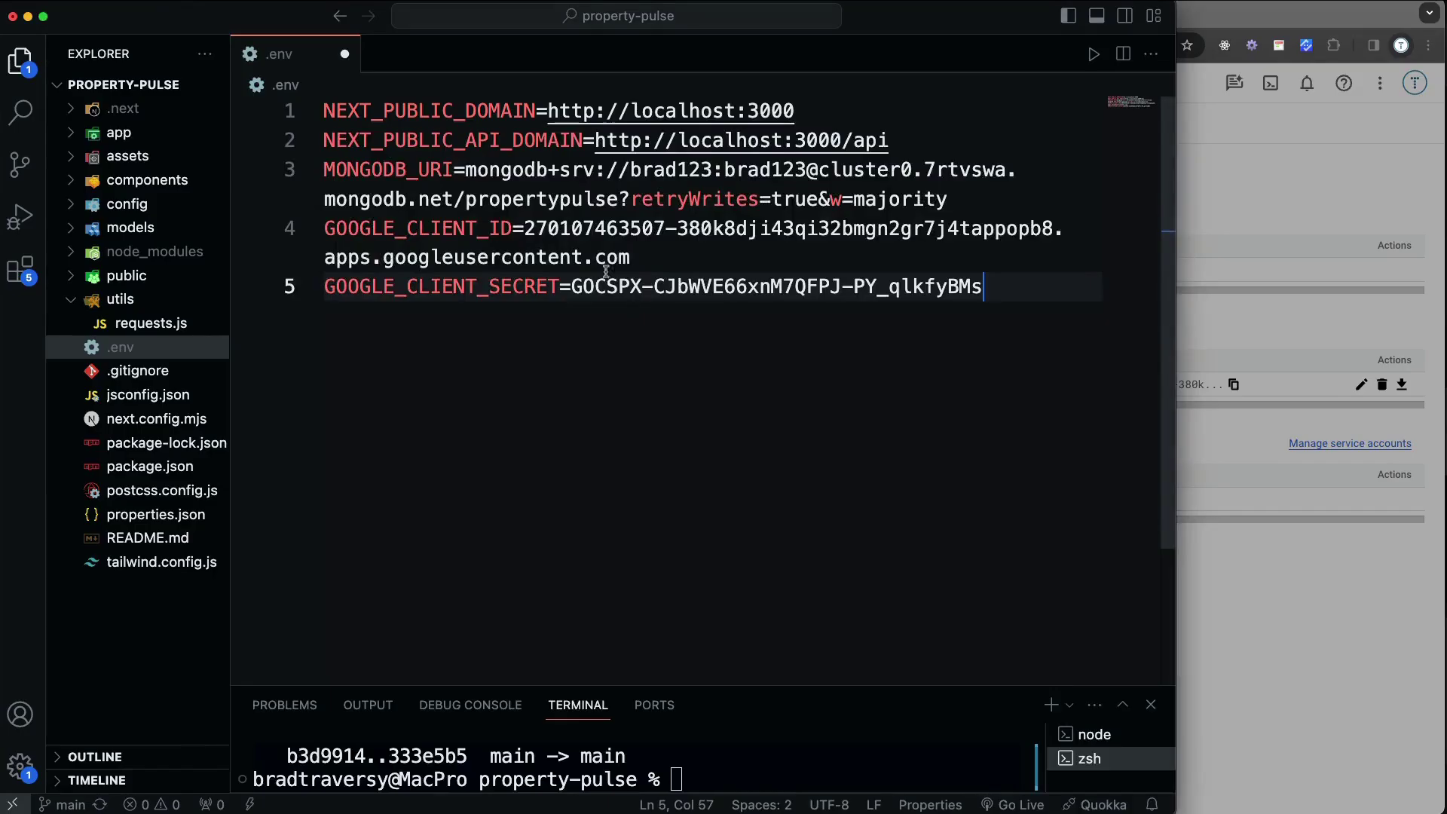
pyautogui.click(1269, 651)
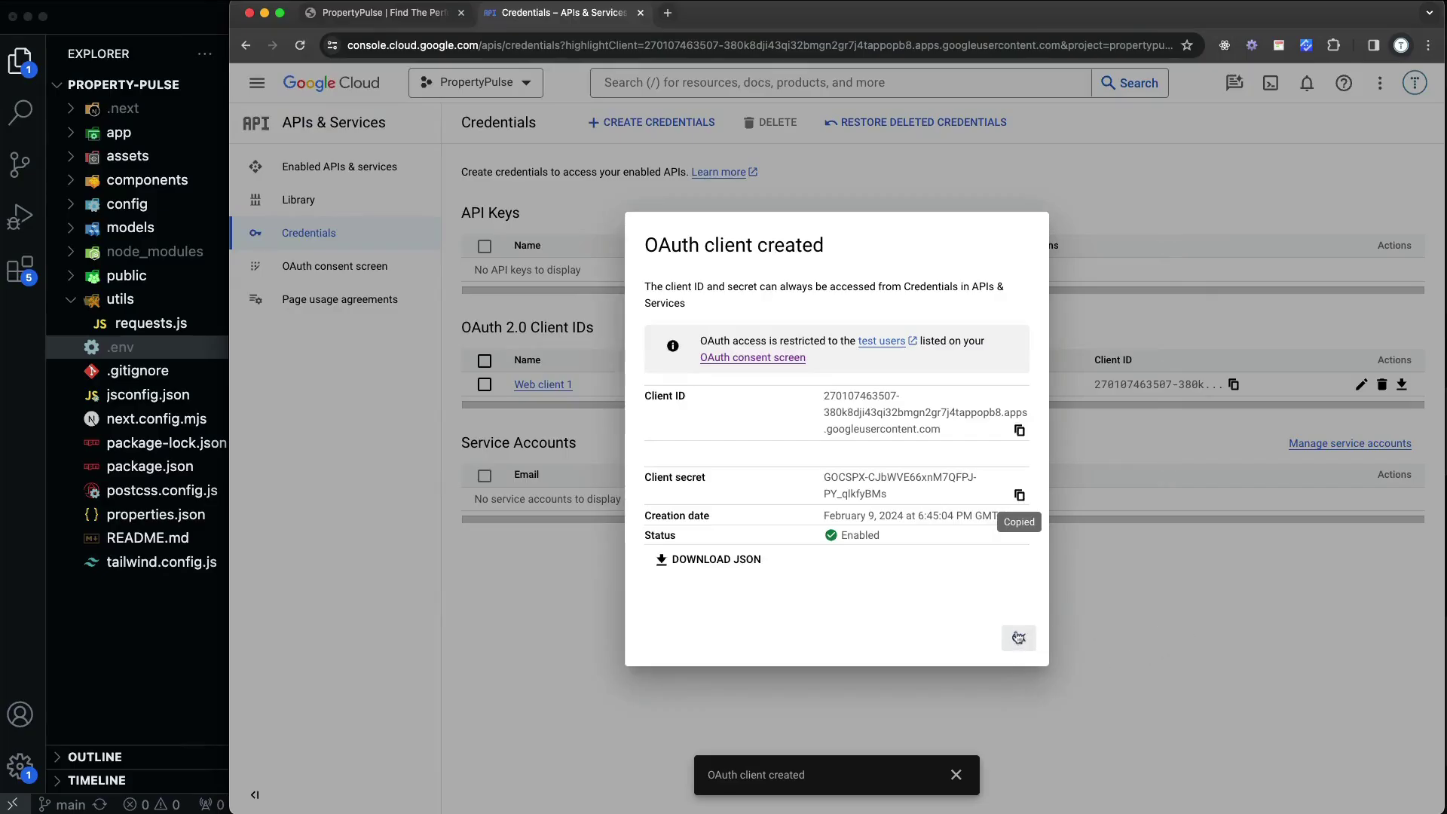
# Dismiss the OAuth client created dialog, then close the .env tab in VS Code
pyautogui.click(1019, 638)
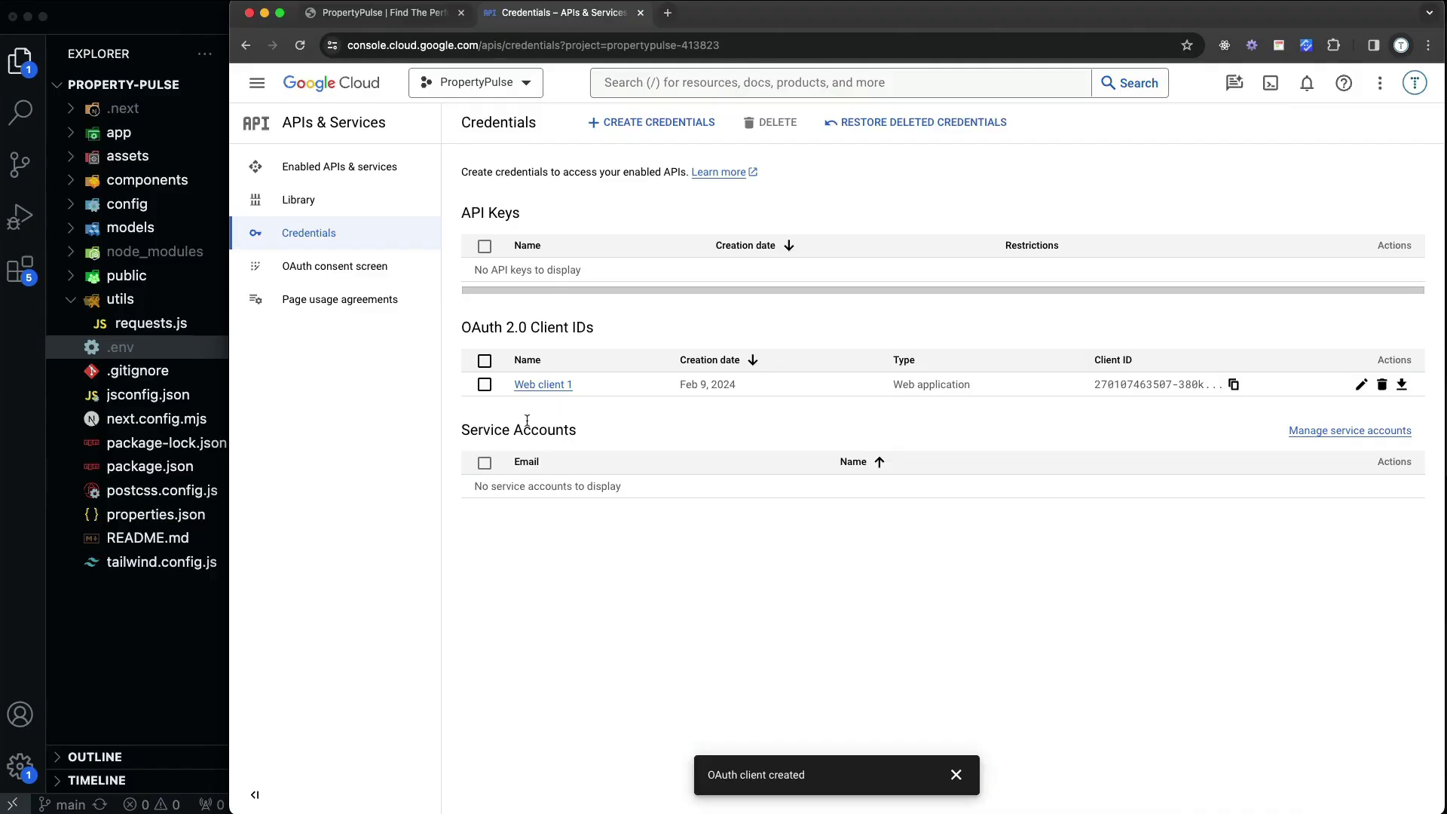
pyautogui.click(160, 20)
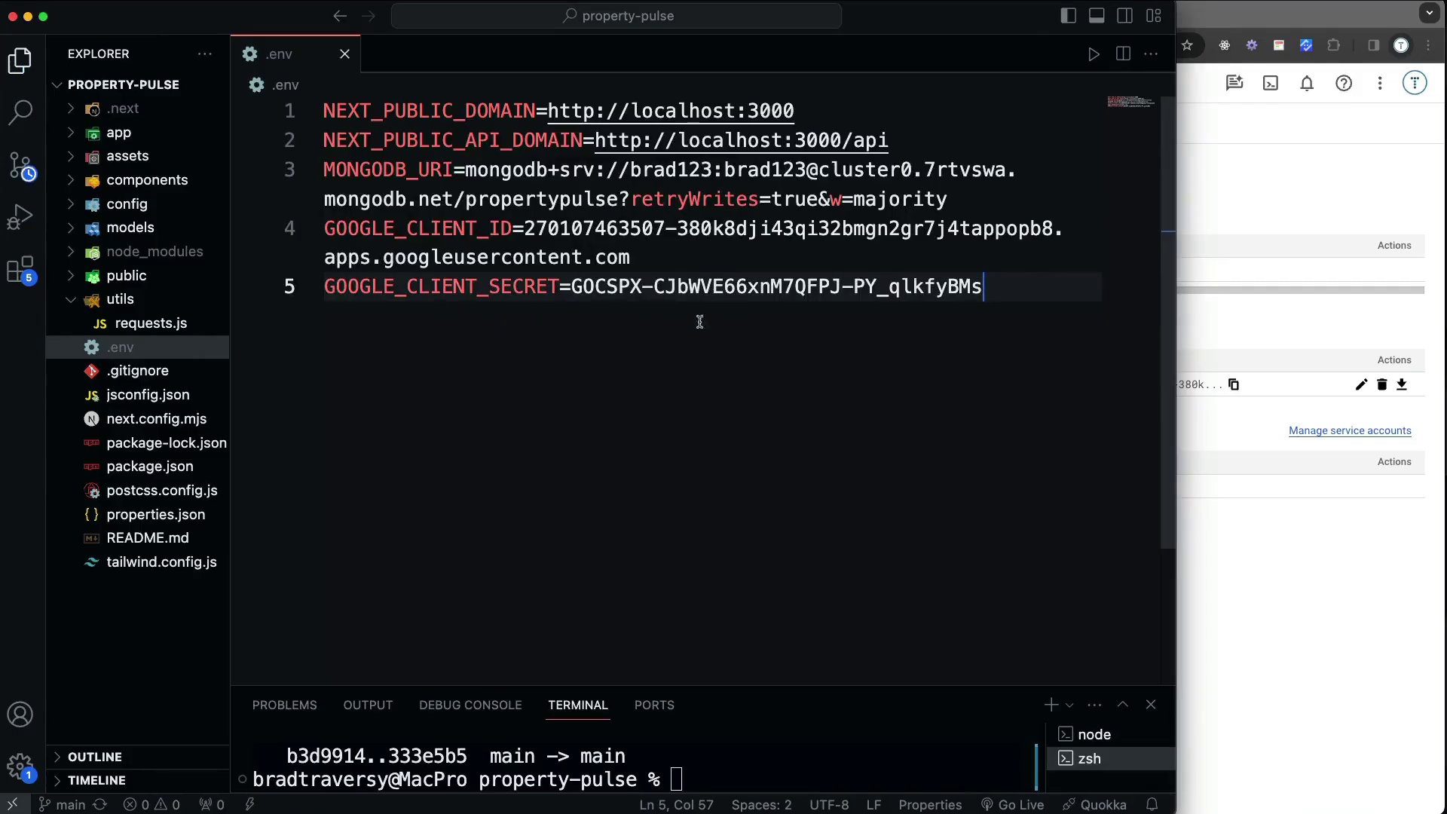
pyautogui.click(345, 54)
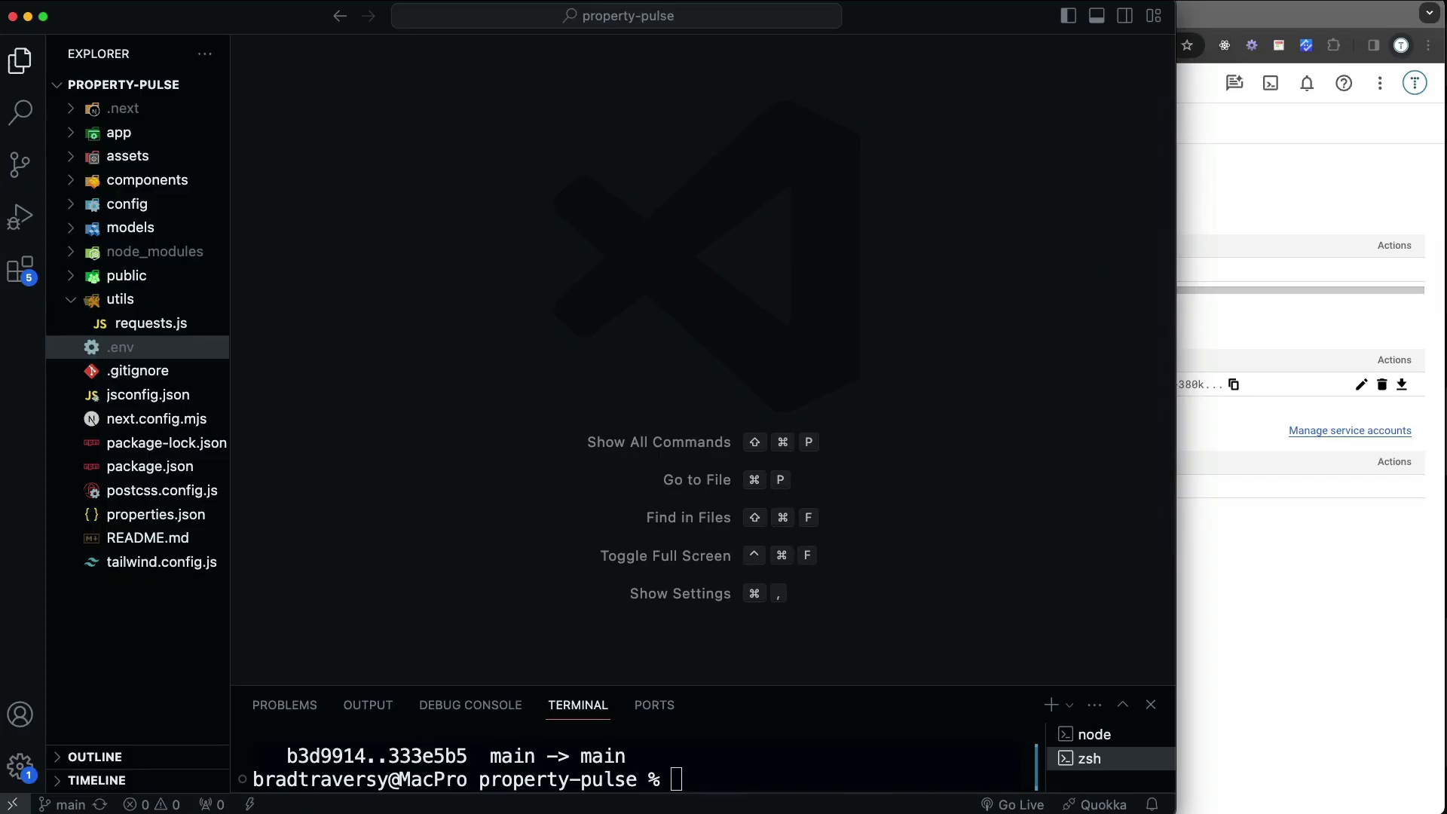